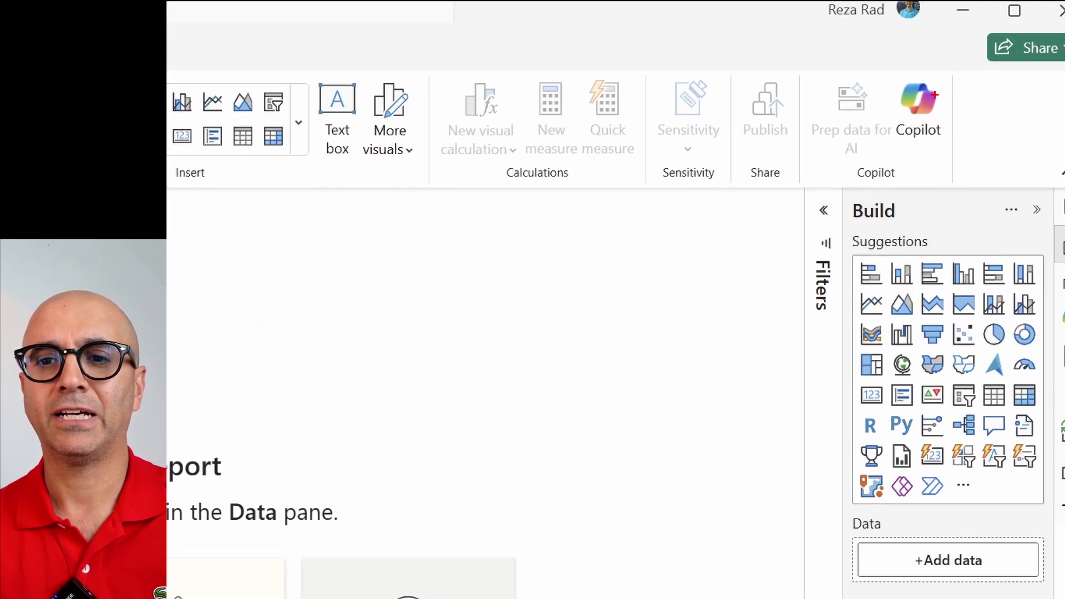
Start Copilot and pick FabTest RADACAD from the workspace list in the Connect dialog.
left_click_drag(880, 68, 953, 154)
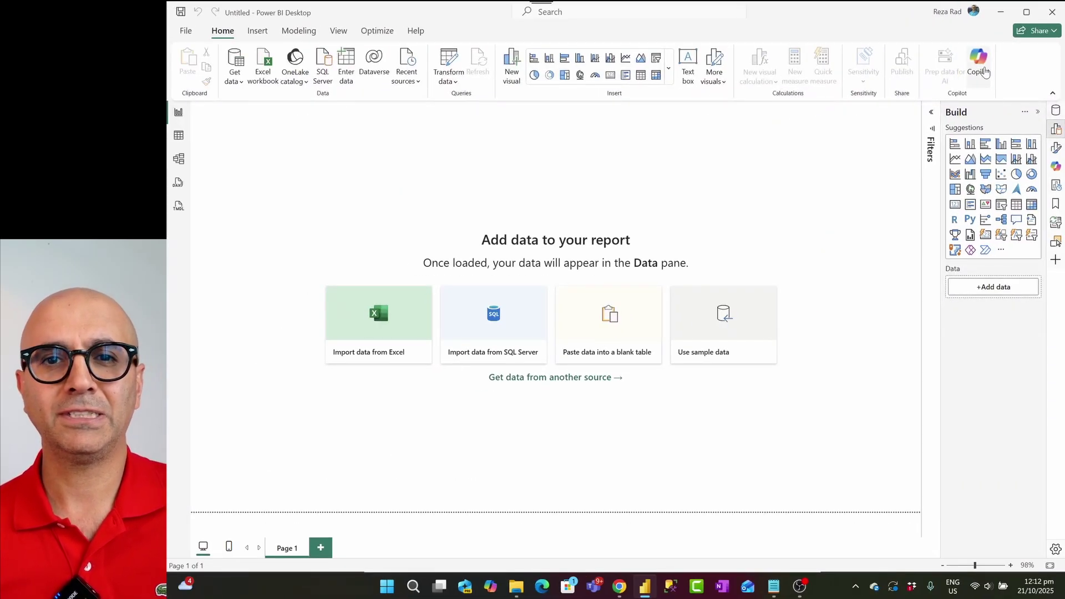
left_click(982, 69)
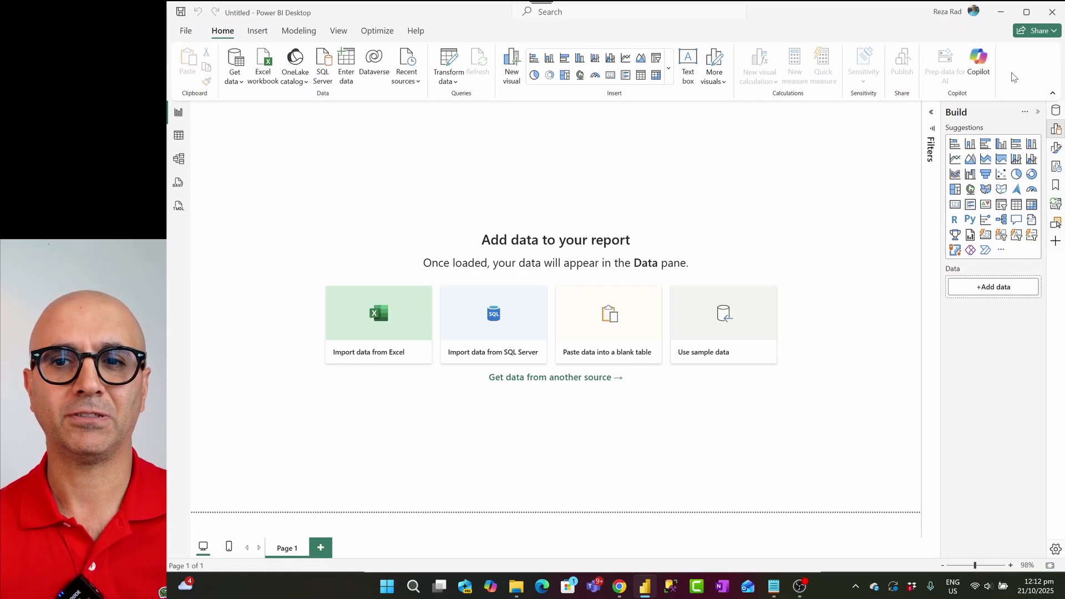
left_click(980, 69)
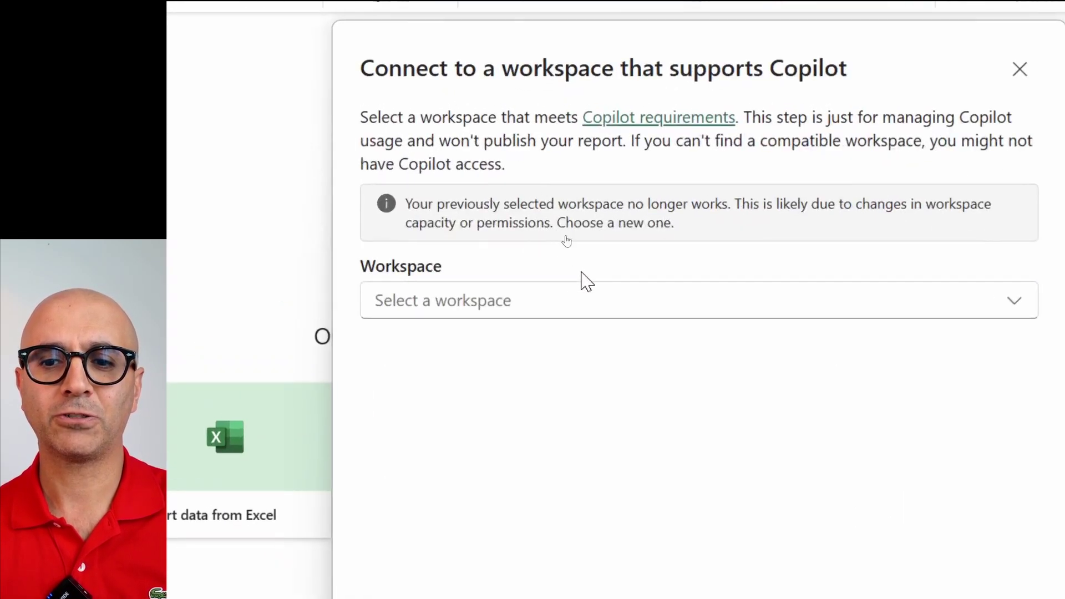
left_click(890, 306)
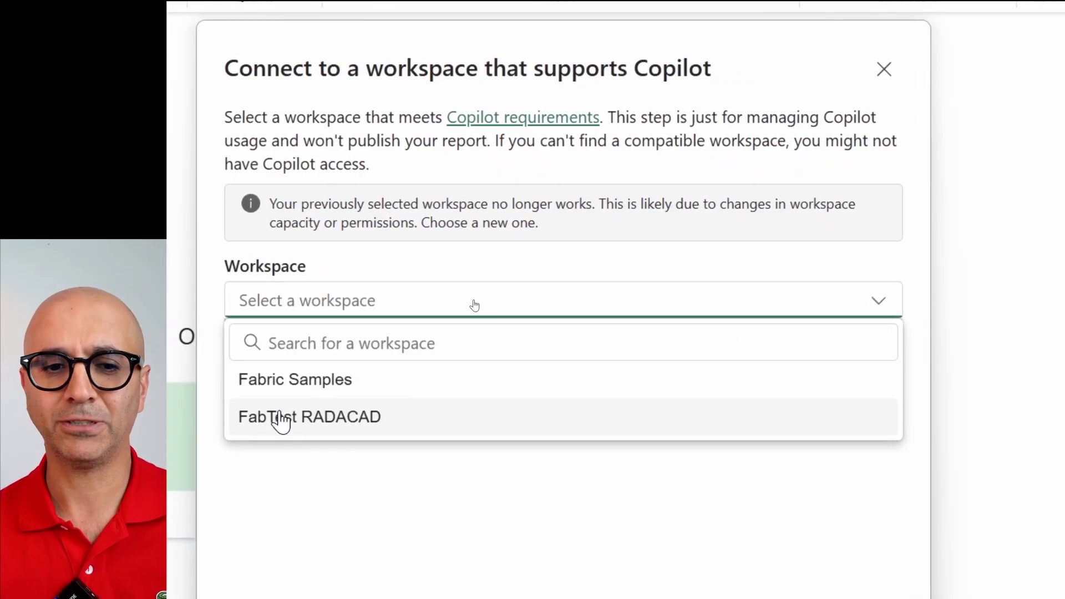
left_click(281, 420)
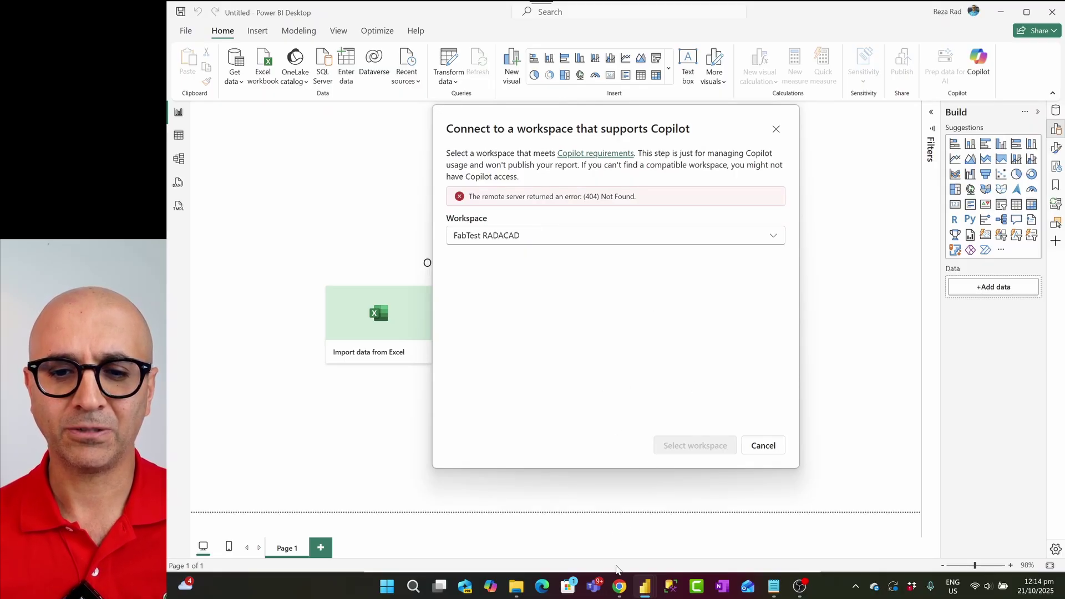
Return to the Azure portal home and go to the Microsoft Fabric capacities list.
mouse_move(623, 588)
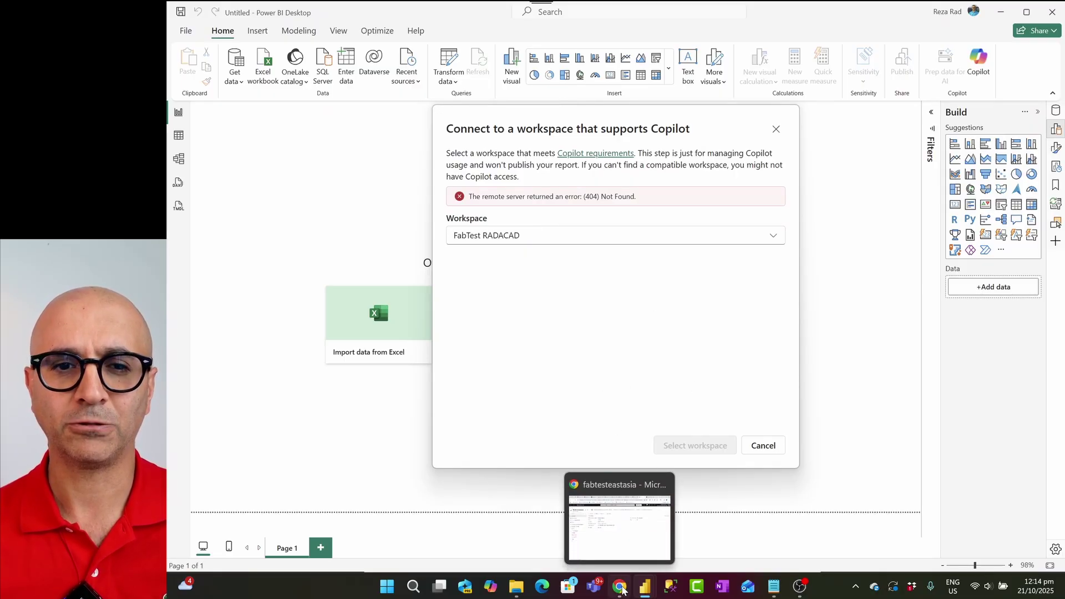
left_click(622, 542)
left_click(261, 84)
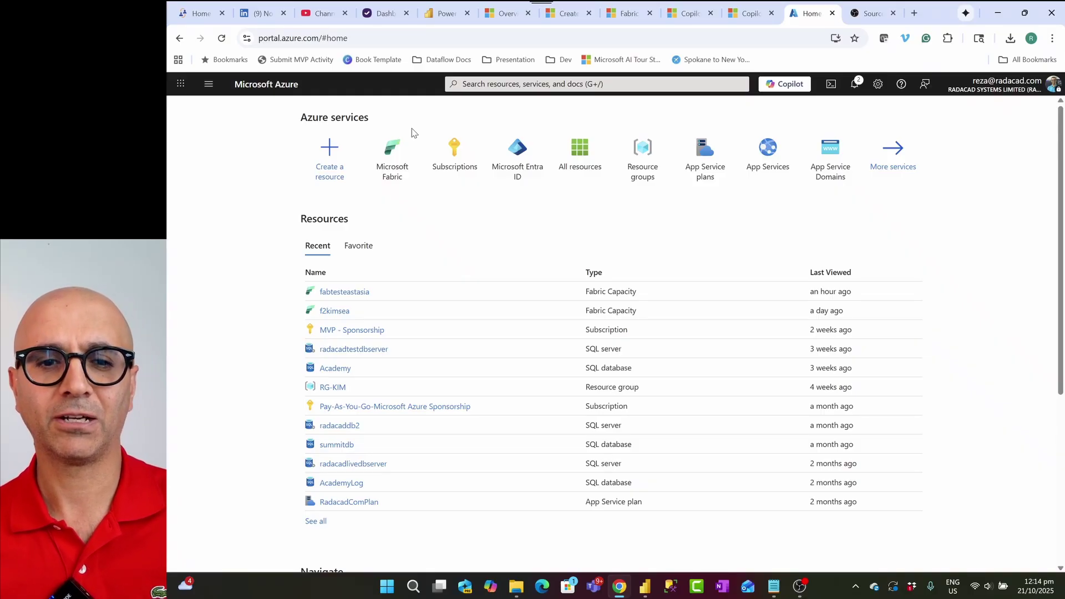
left_click(397, 164)
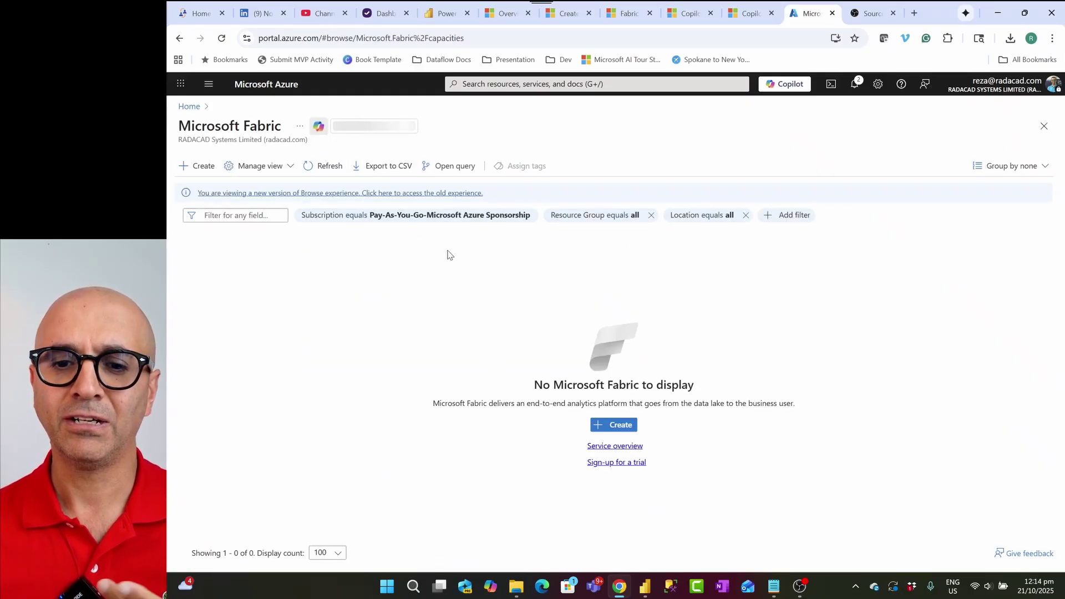
left_click(613, 425)
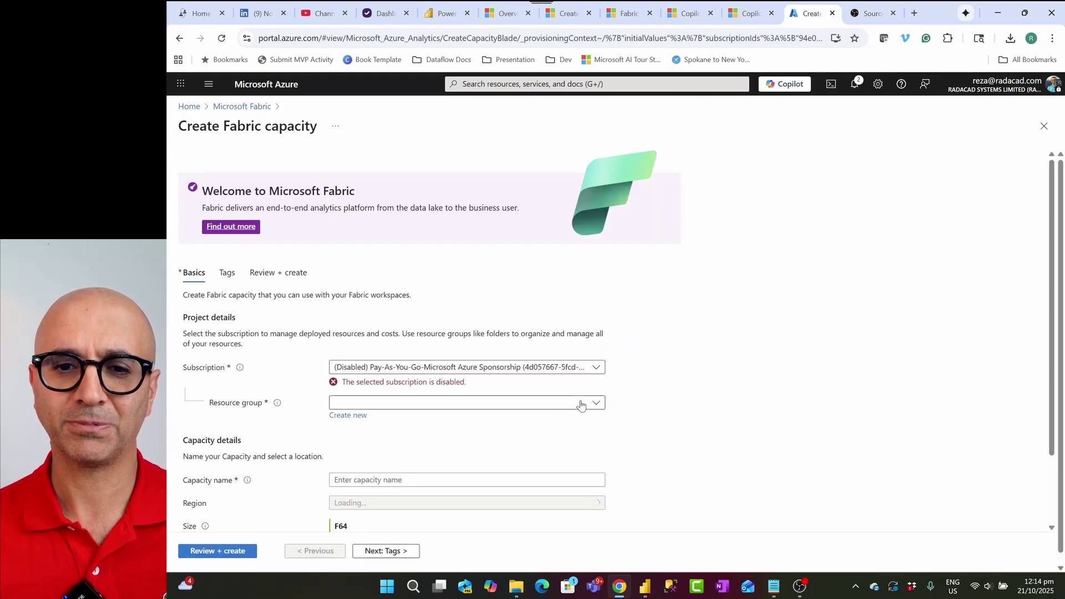
scroll(494, 271, "down", 2)
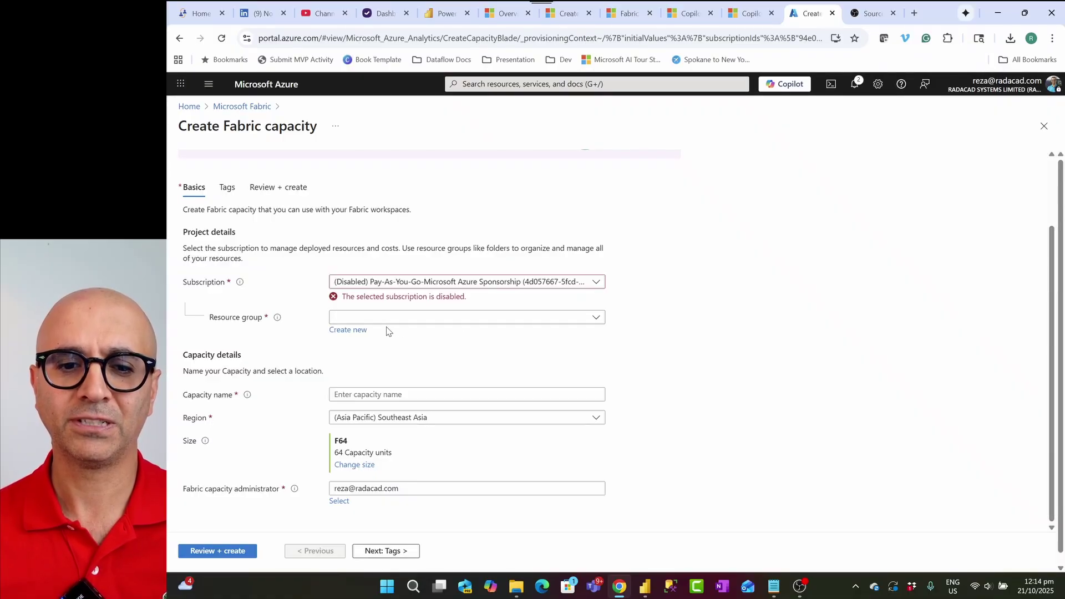
left_click(356, 456)
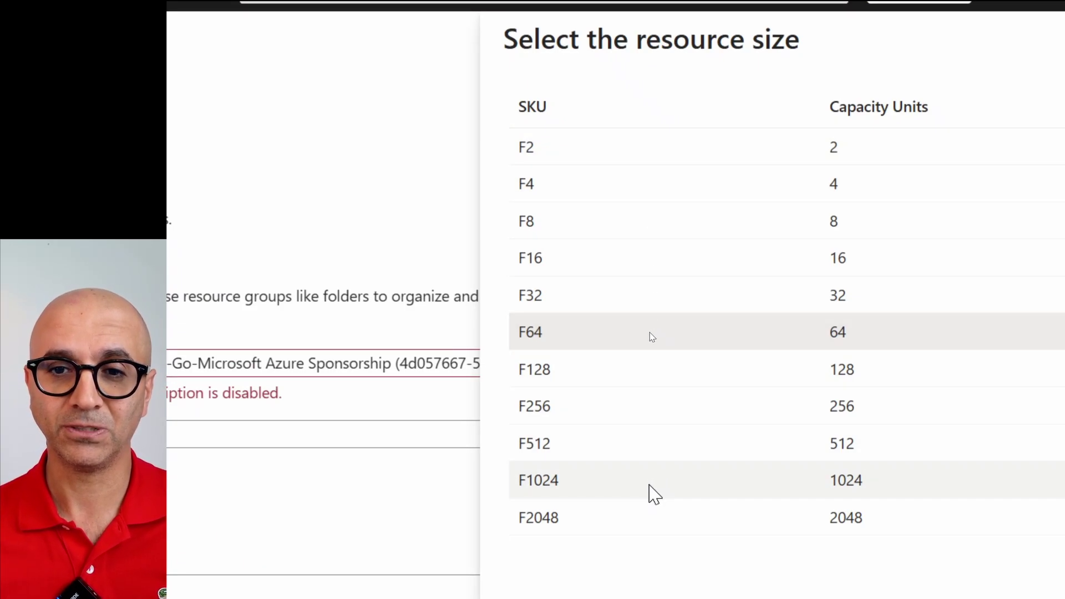
left_click(672, 163)
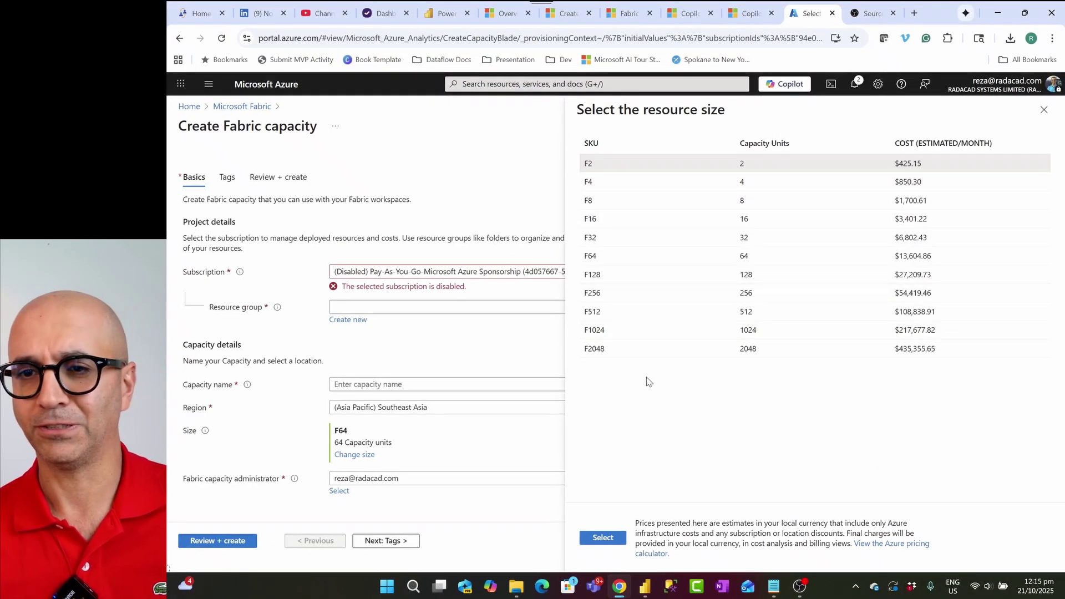
left_click(1044, 110)
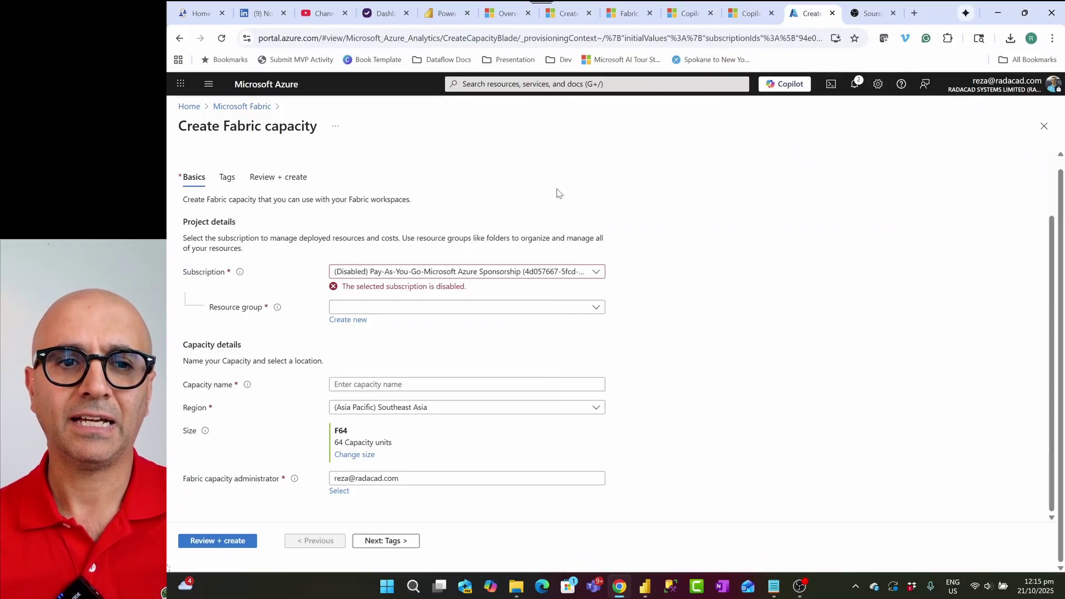
Go back to Azure Home, open the paused fabtesteastasia capacity and choose Resume.
left_click(242, 107)
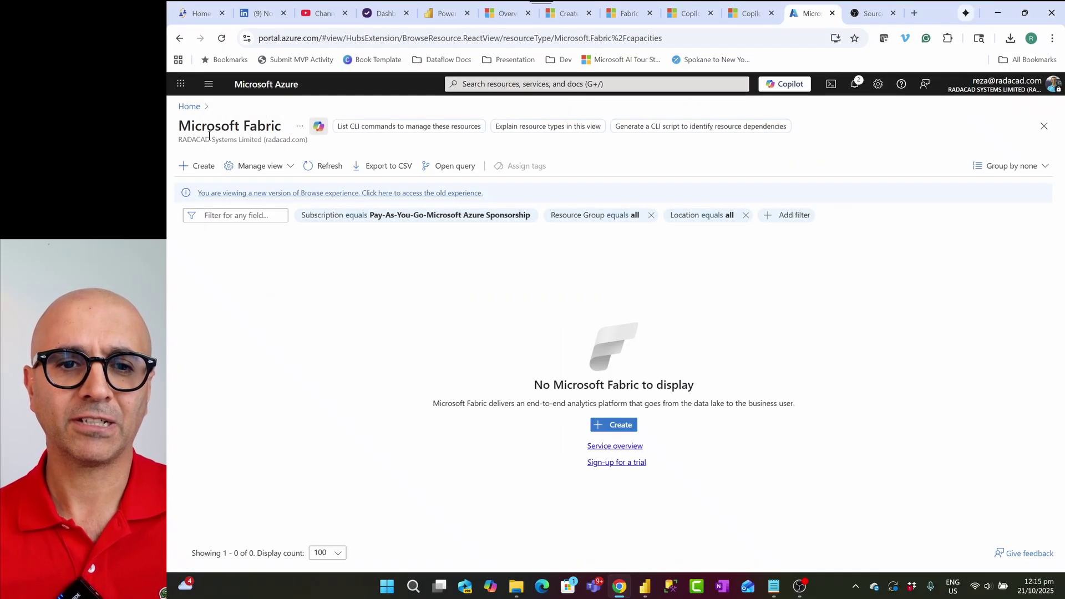
left_click(188, 107)
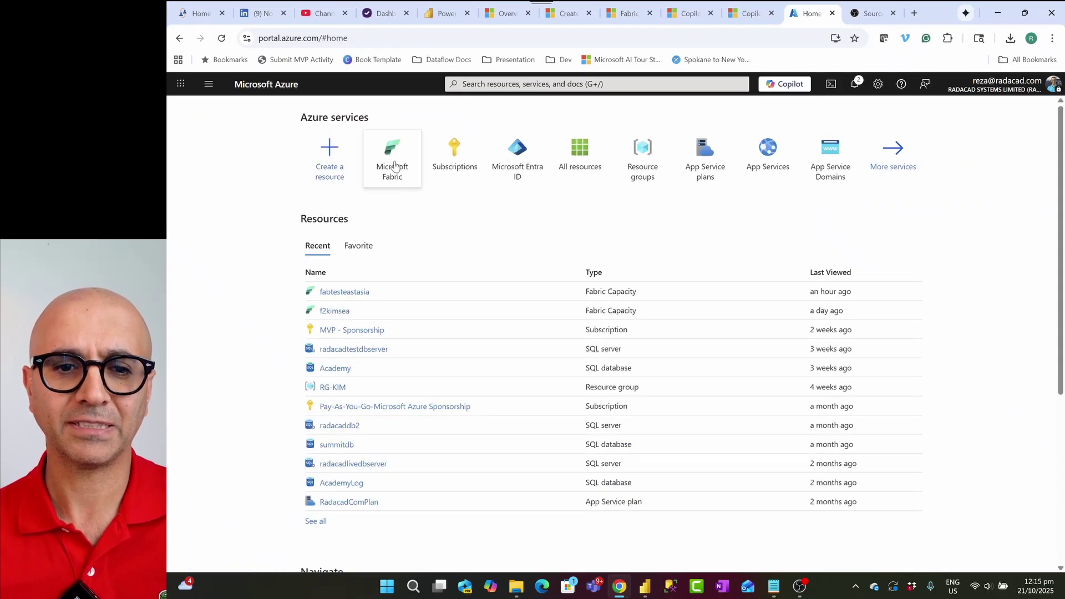
left_click(348, 292)
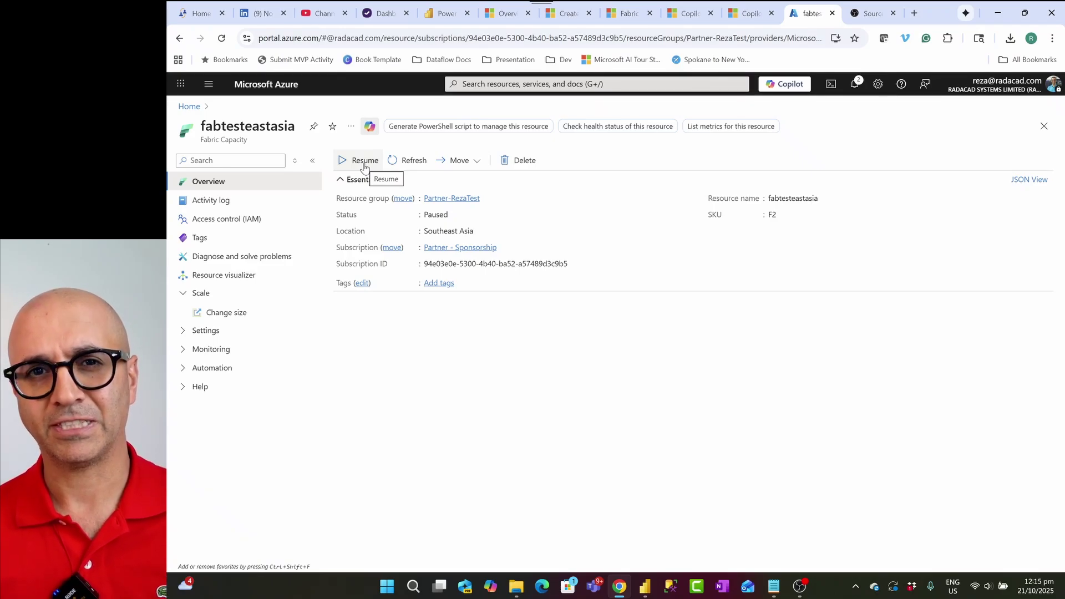
left_click(365, 163)
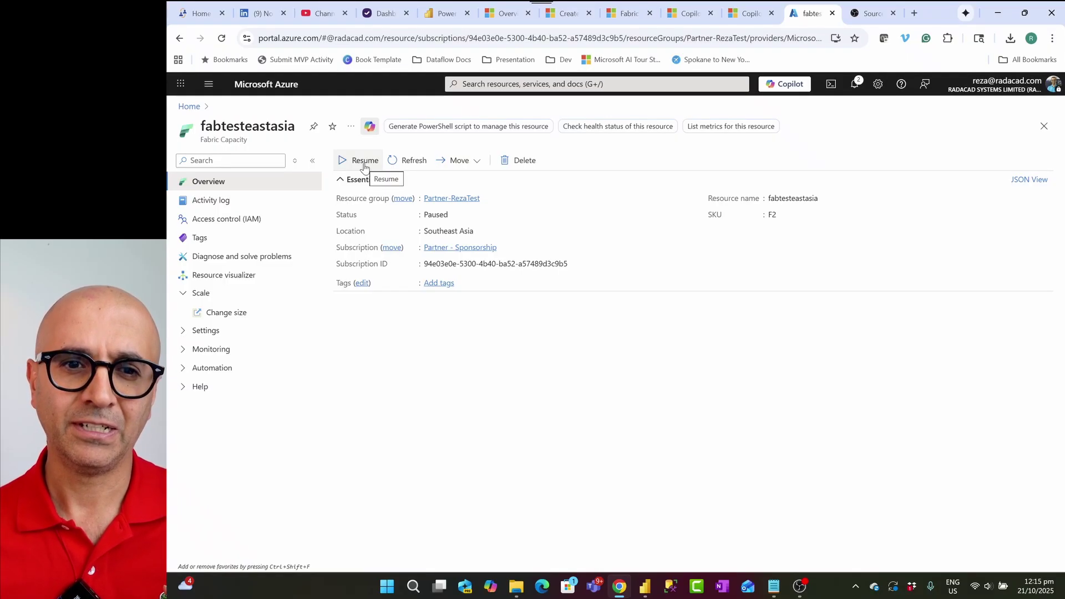
left_click(364, 163)
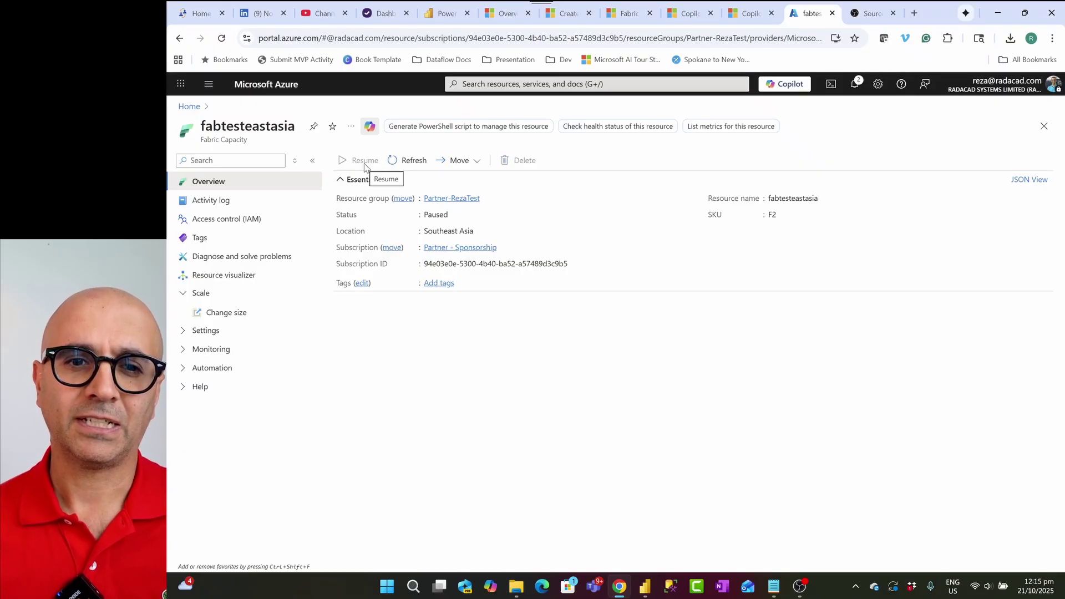
Confirm Yes to start the fabtesteastasia F2 capacity.
left_click(358, 162)
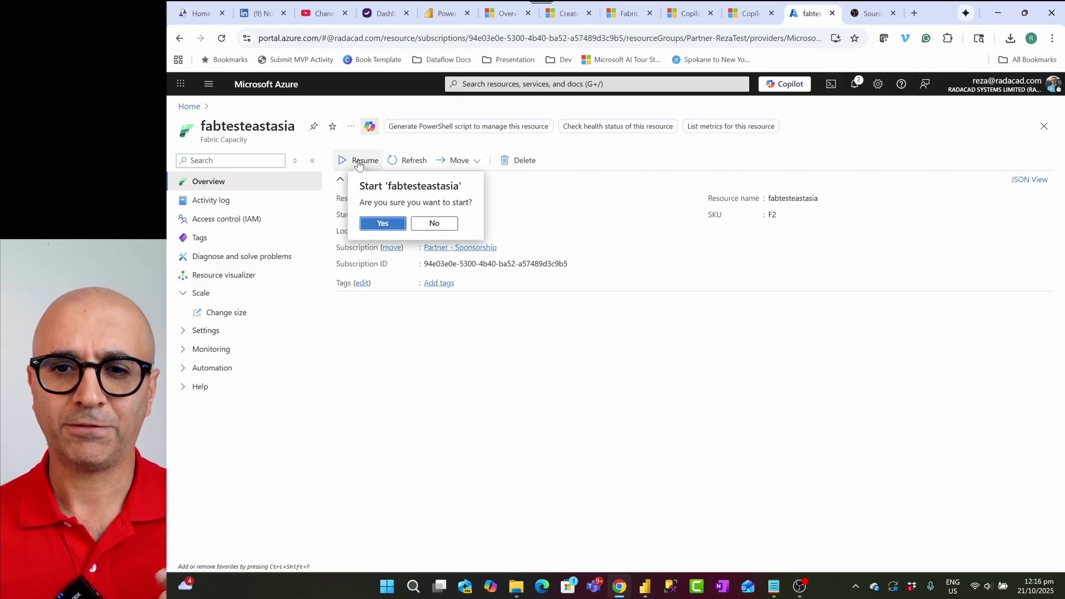
left_click(382, 224)
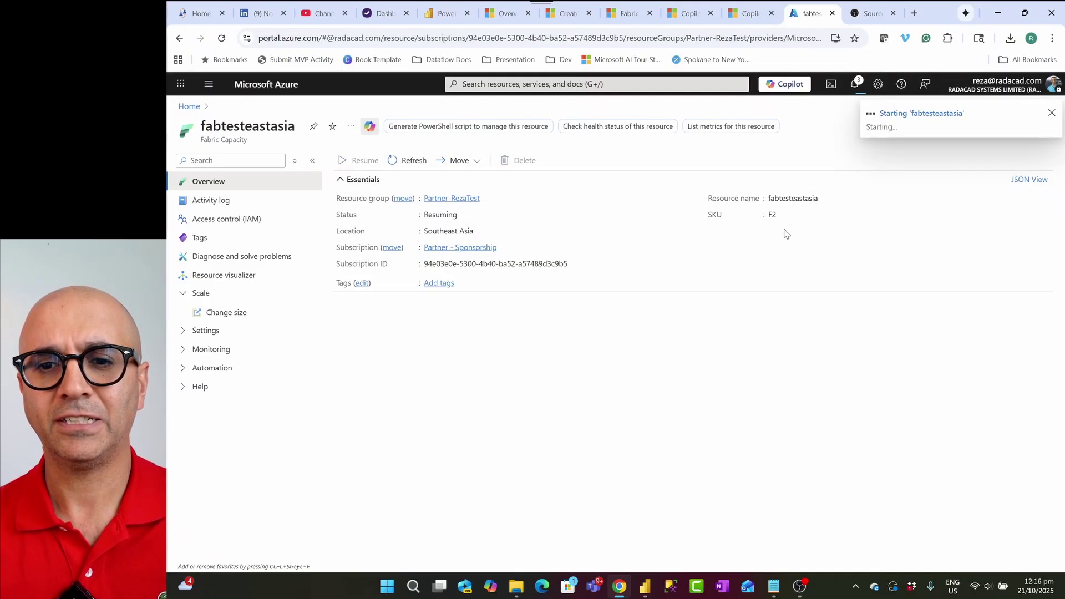
left_click_drag(760, 207, 783, 223)
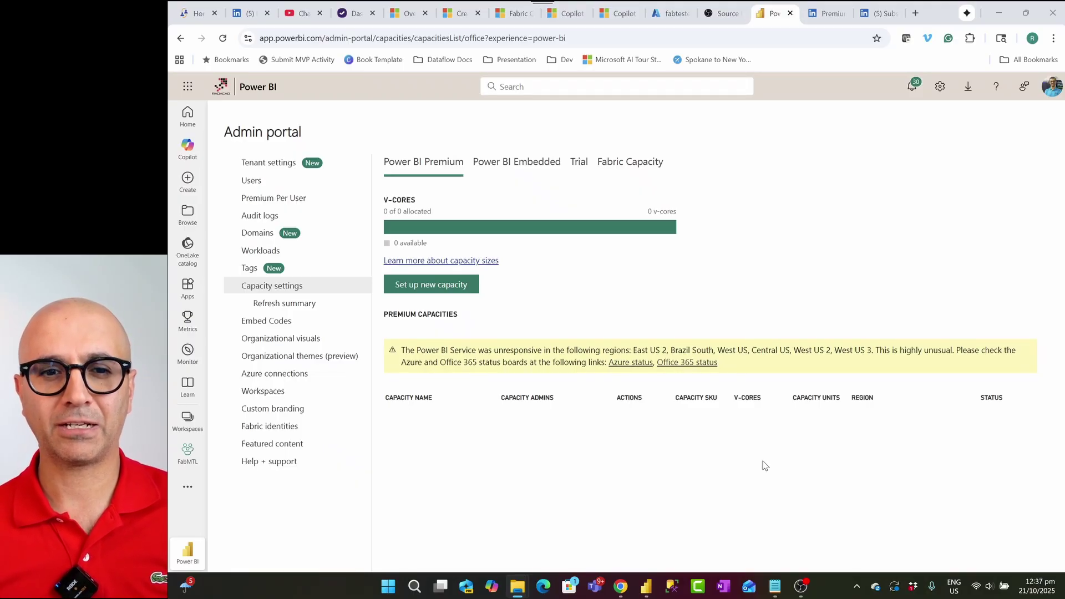
Switch Capacity settings to the Fabric Capacity tab to see the active fabtesteastasia capacity.
left_click(940, 88)
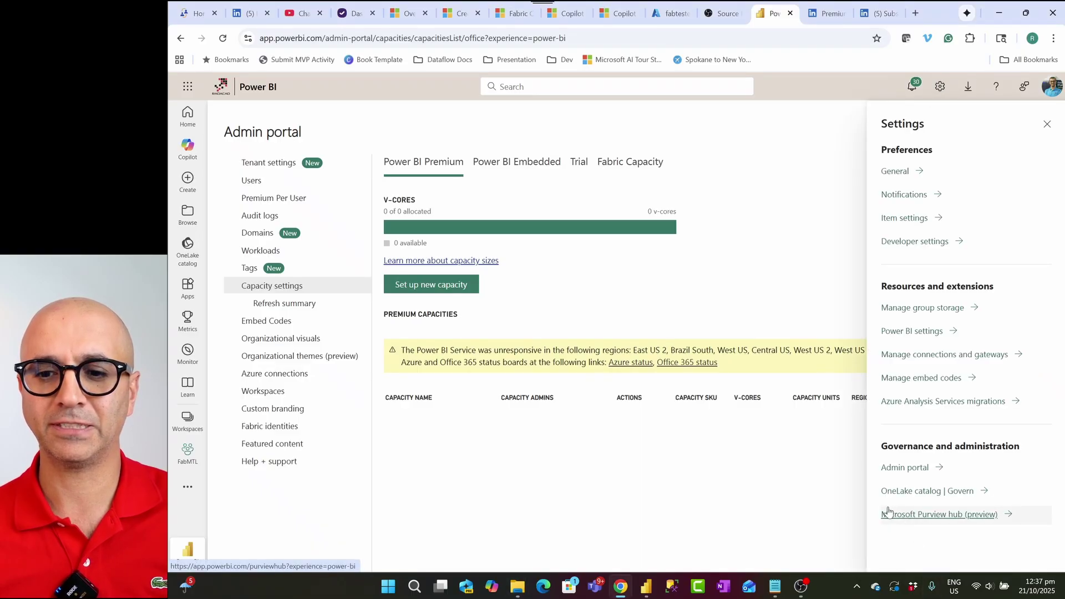
left_click(655, 498)
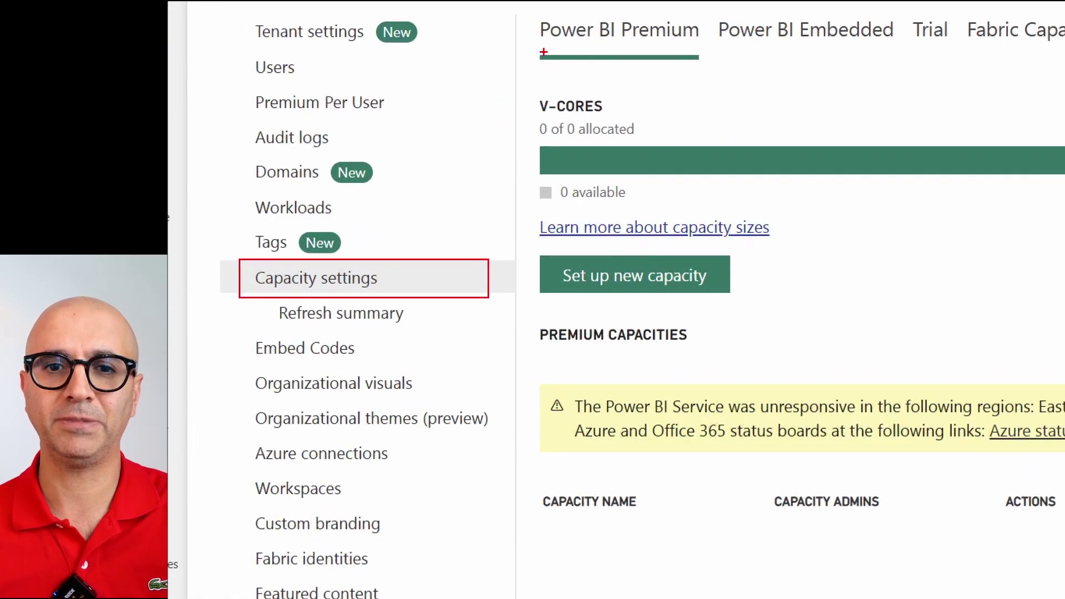
left_click_drag(544, 52, 689, 54)
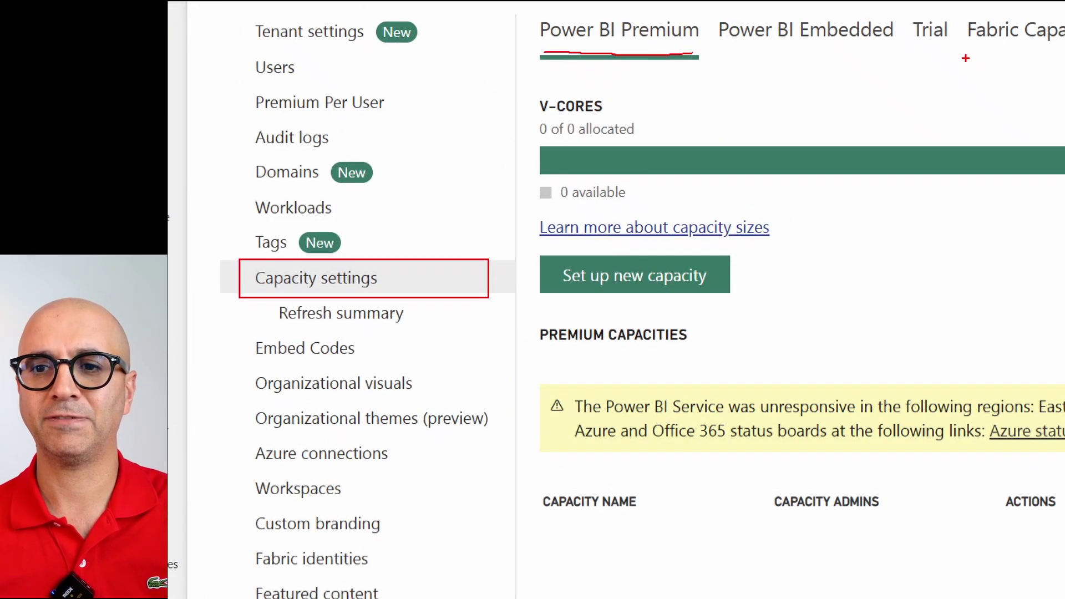
left_click_drag(967, 59, 1060, 61)
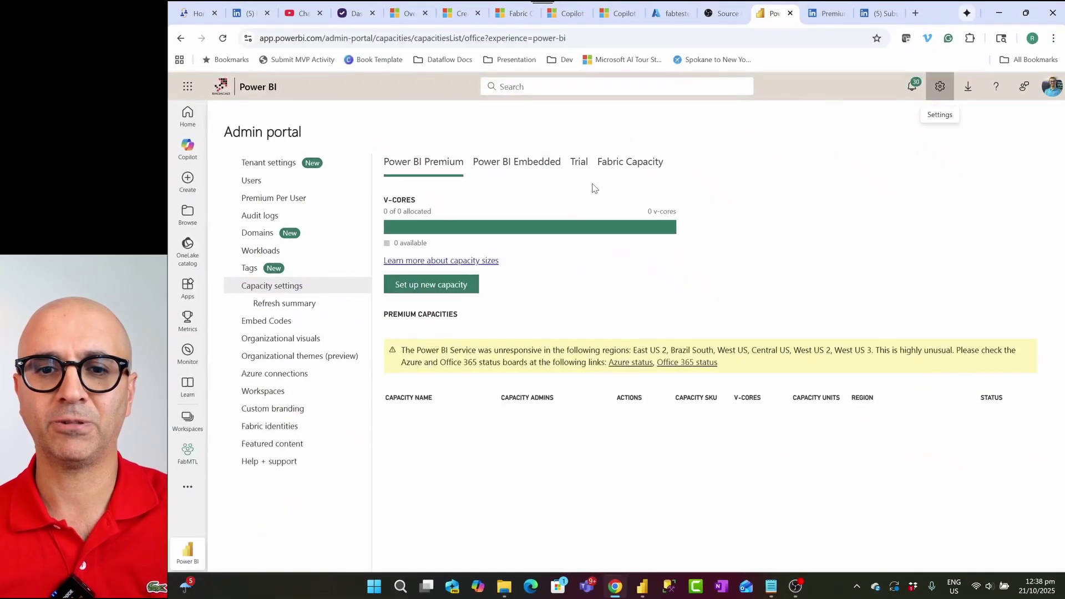
left_click(1034, 41)
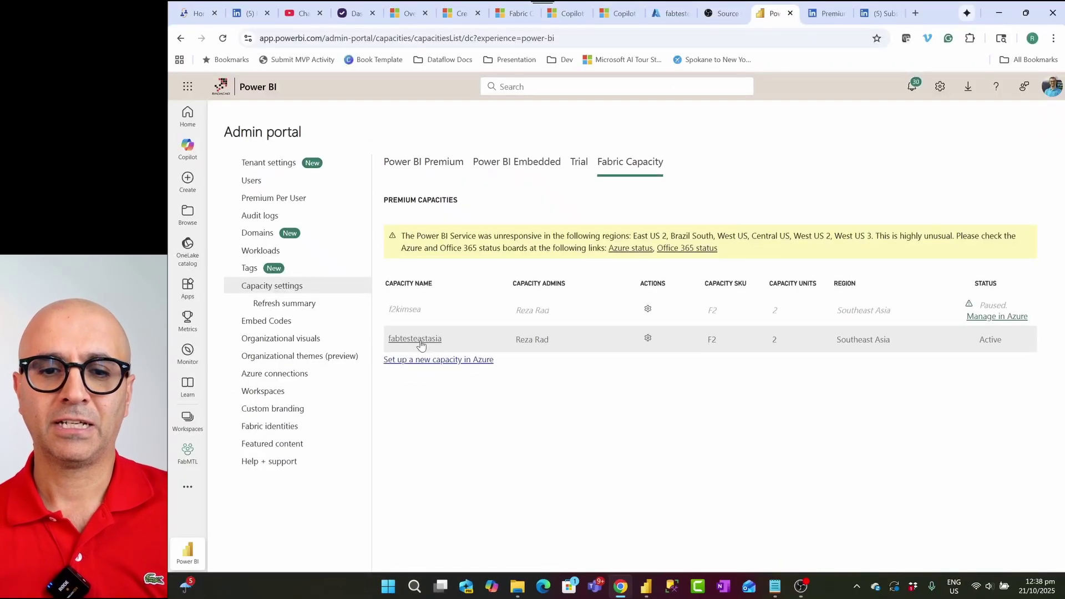
Open fabtesteastasia, expand its assigned workspaces, and close Assign workspaces without changes.
left_click(421, 344)
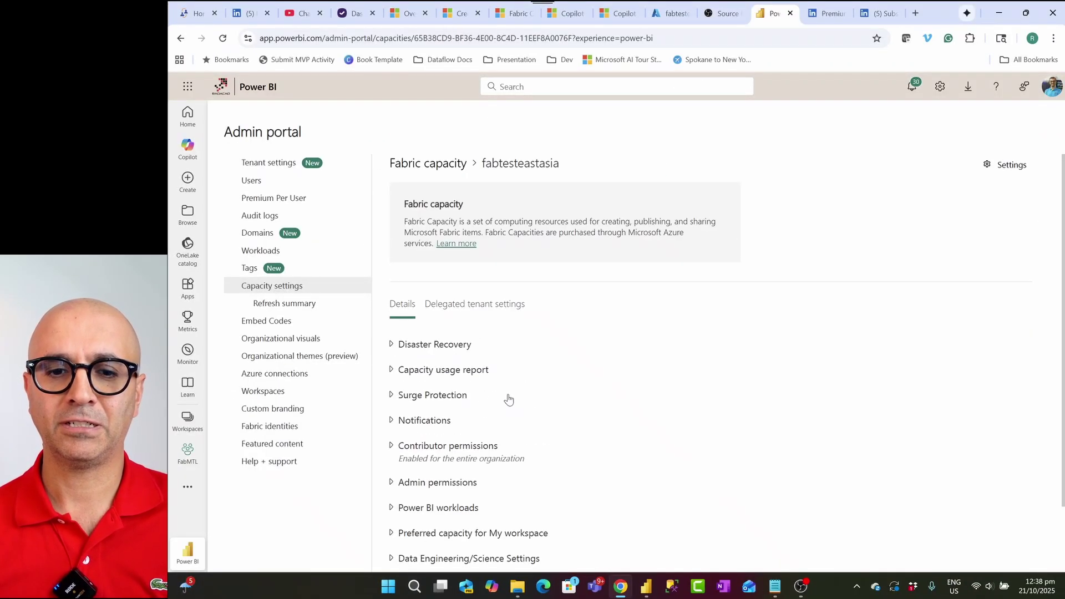
scroll(508, 389, "down", 2)
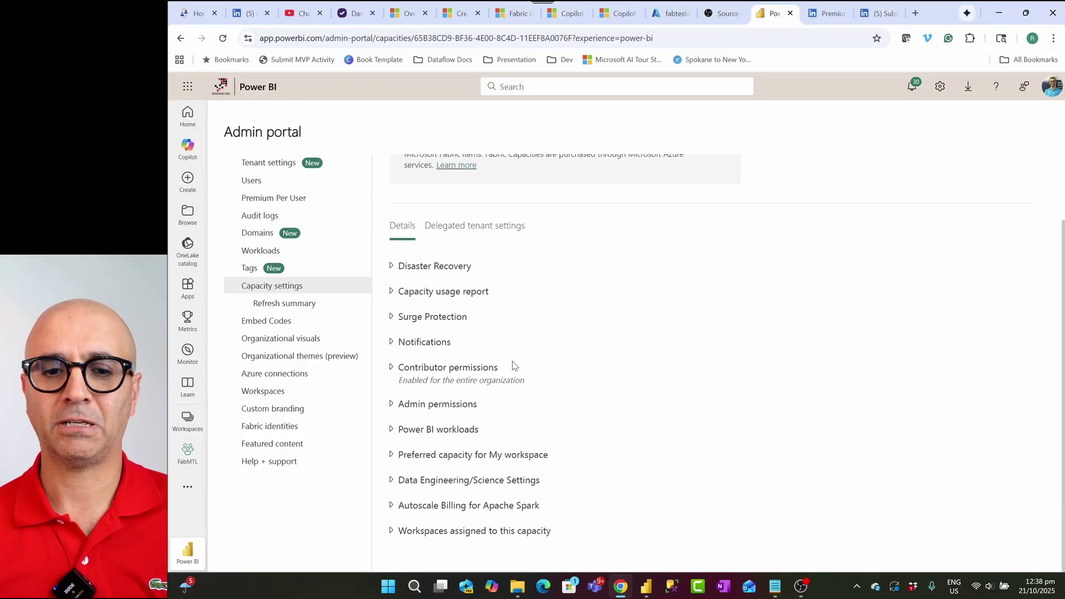
left_click(435, 538)
scroll(543, 498, "down", 2)
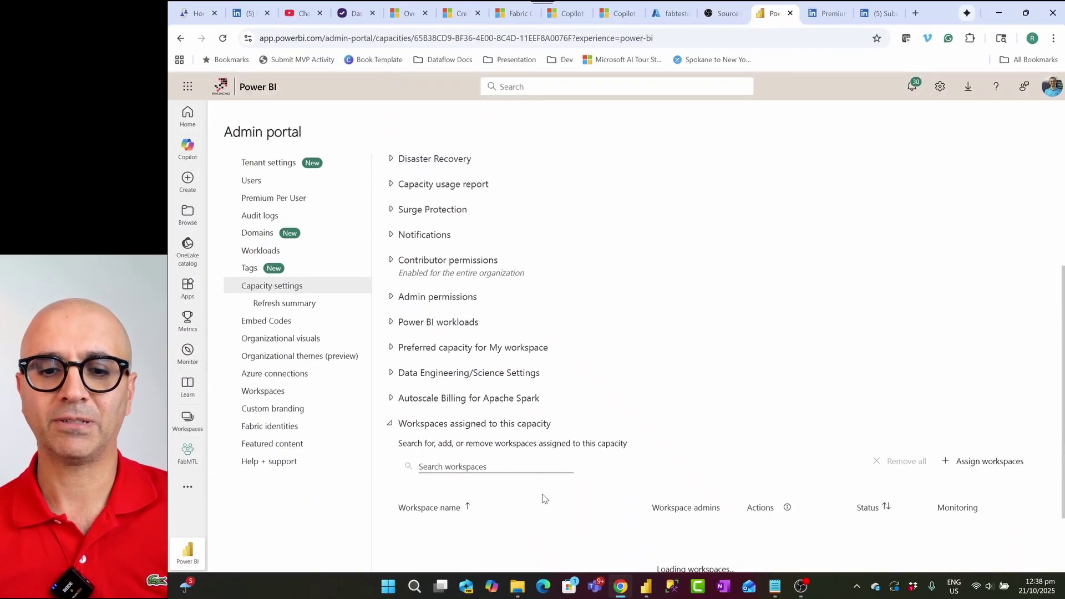
scroll(542, 498, "down", 2)
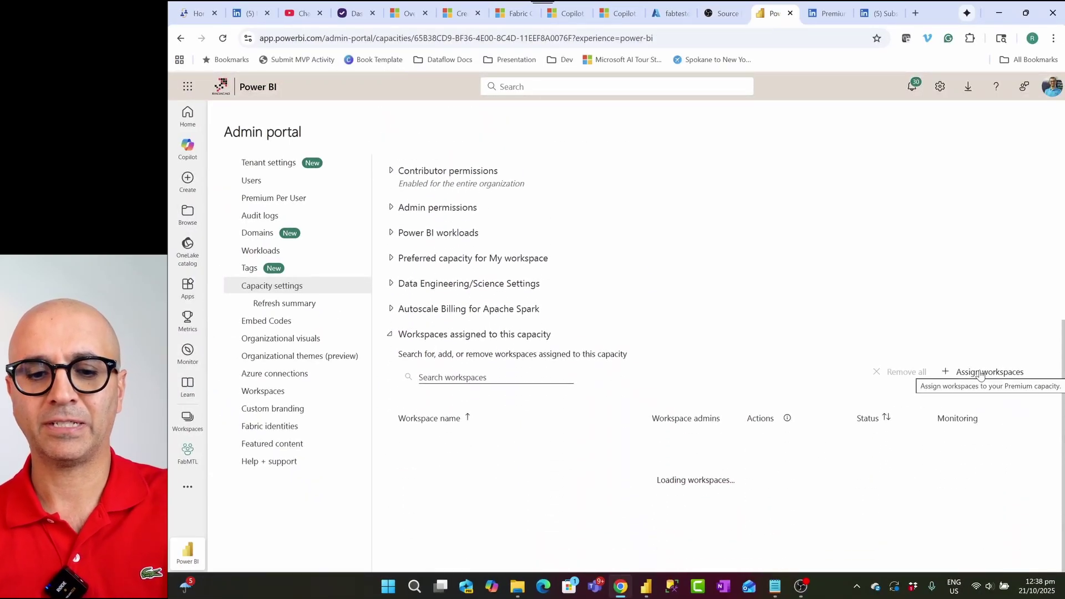
left_click(980, 373)
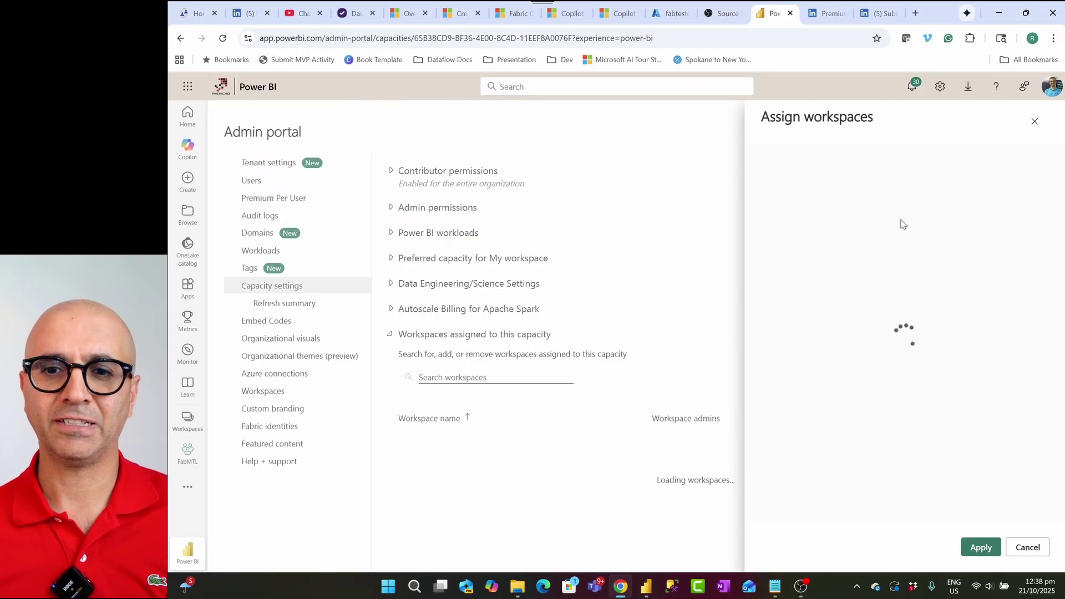
left_click(1027, 547)
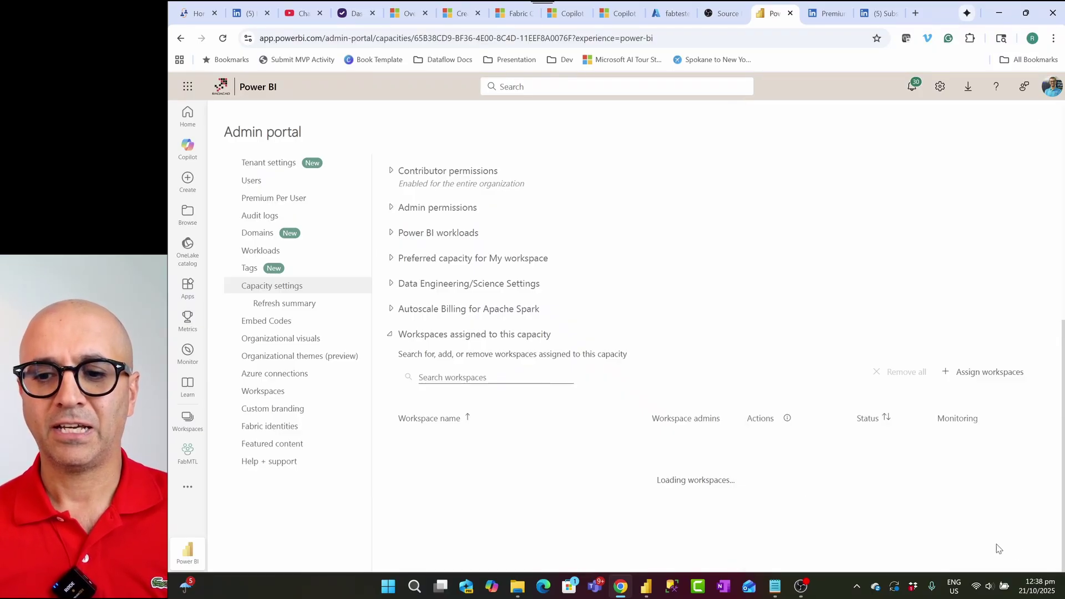
Scroll the Workspaces flyout to locate Fabric Samples and FabTest RADACAD.
left_click(187, 427)
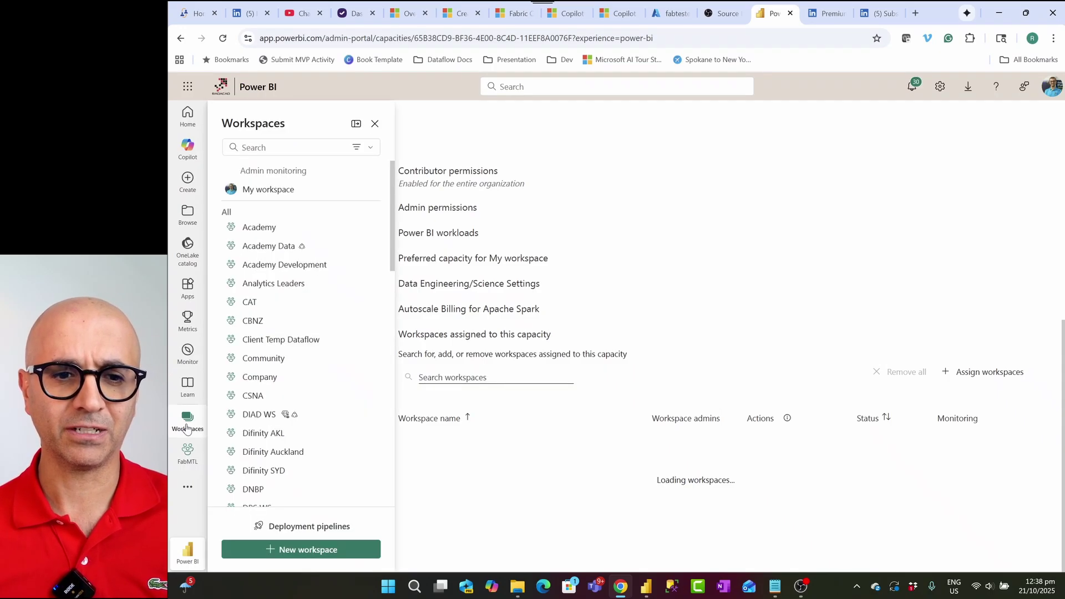
scroll(244, 388, "down", 4)
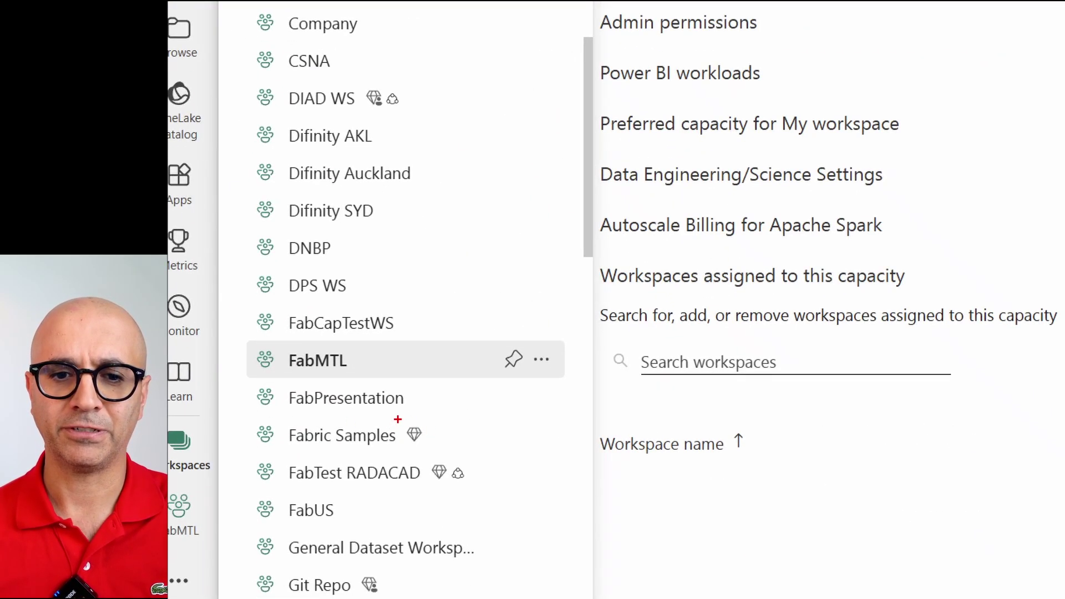
left_click_drag(398, 419, 447, 490)
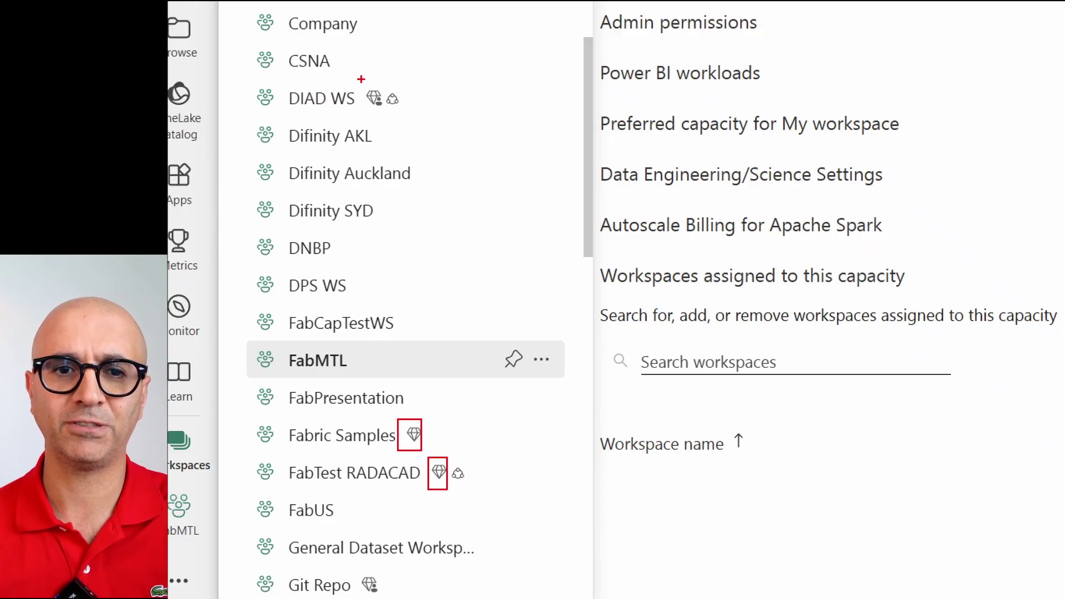
left_click_drag(361, 79, 390, 117)
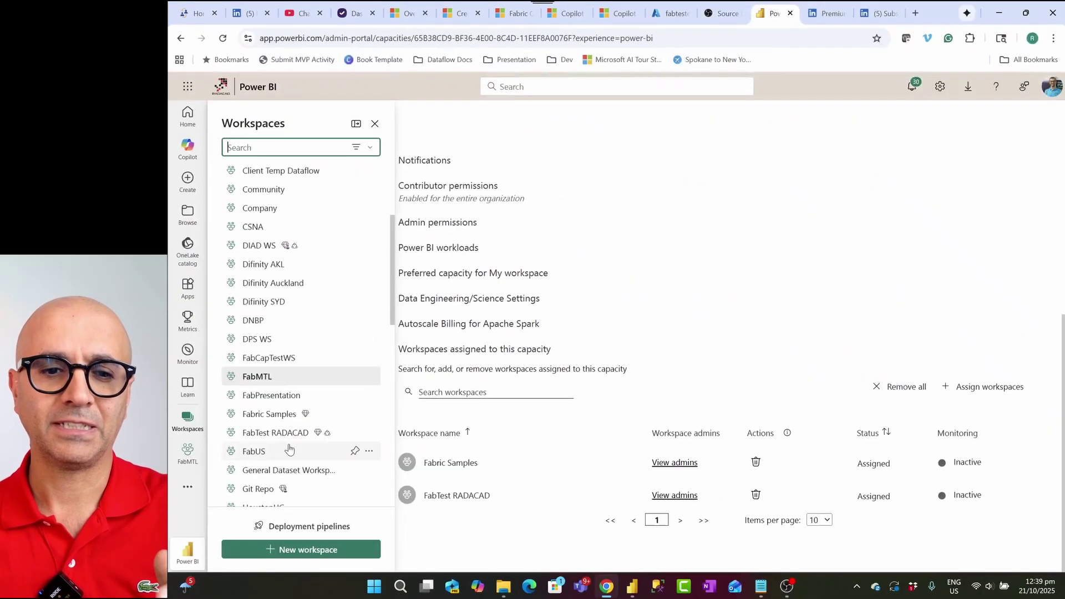
In FabTest RADACAD's License info, confirm Fabric capacity fabtesteastasia, then close the settings.
left_click(255, 434)
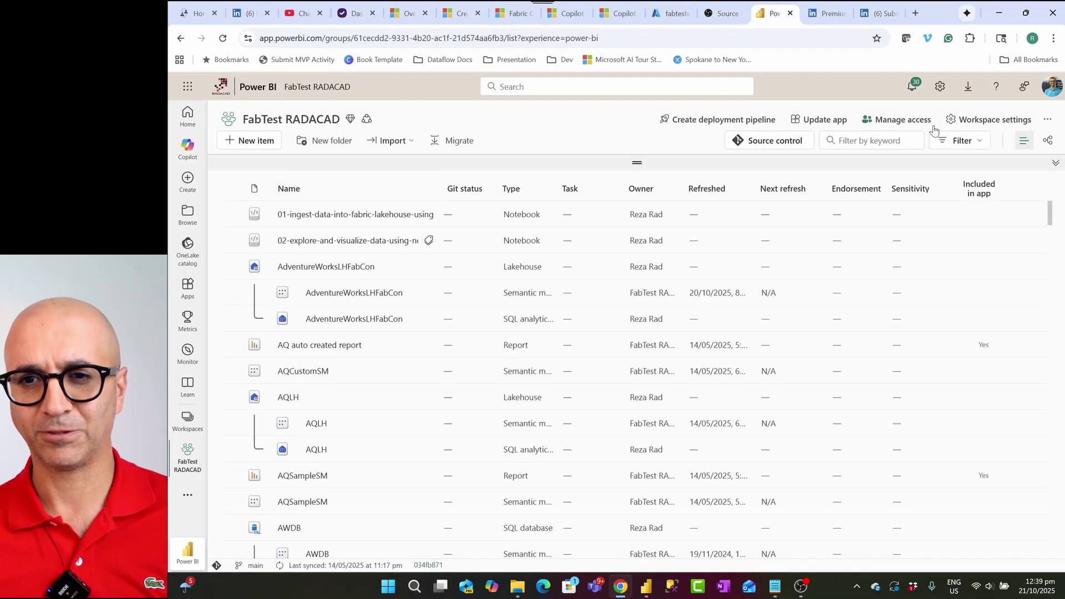
left_click(990, 124)
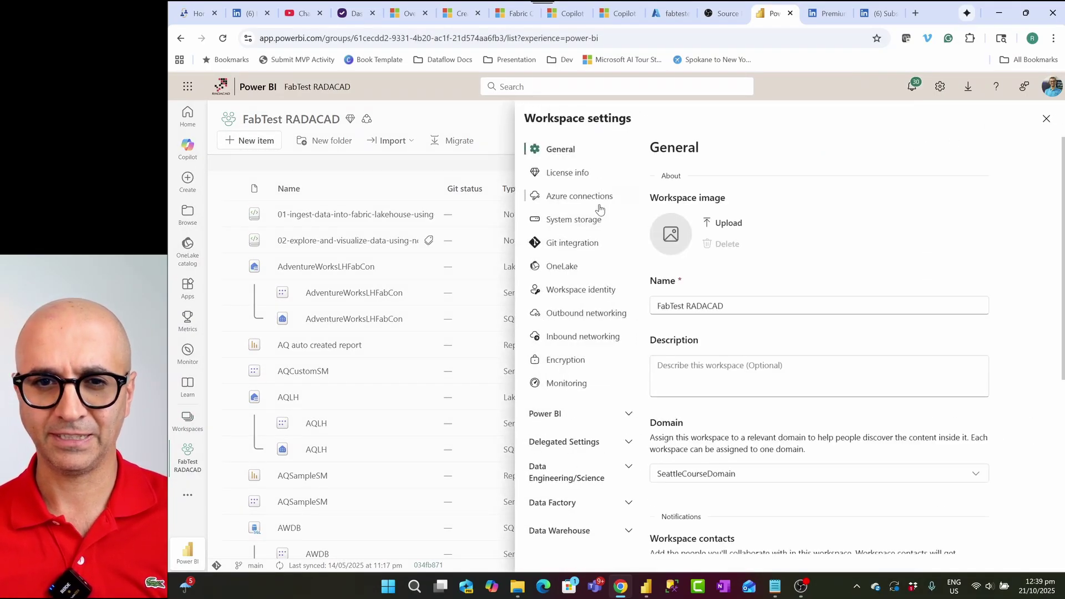
left_click(568, 175)
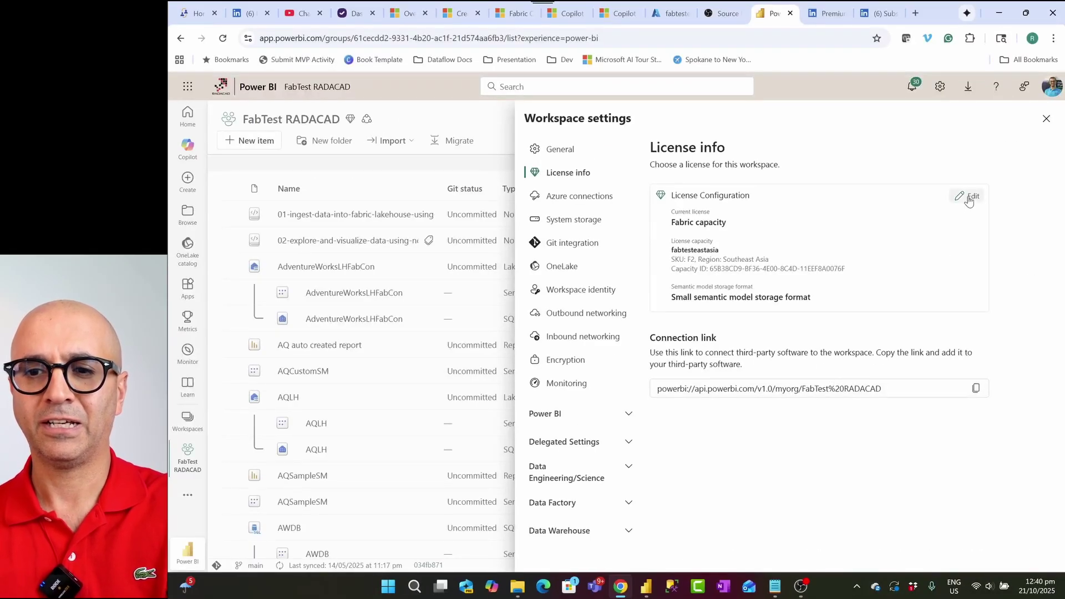
left_click(966, 198)
scroll(860, 366, "down", 5)
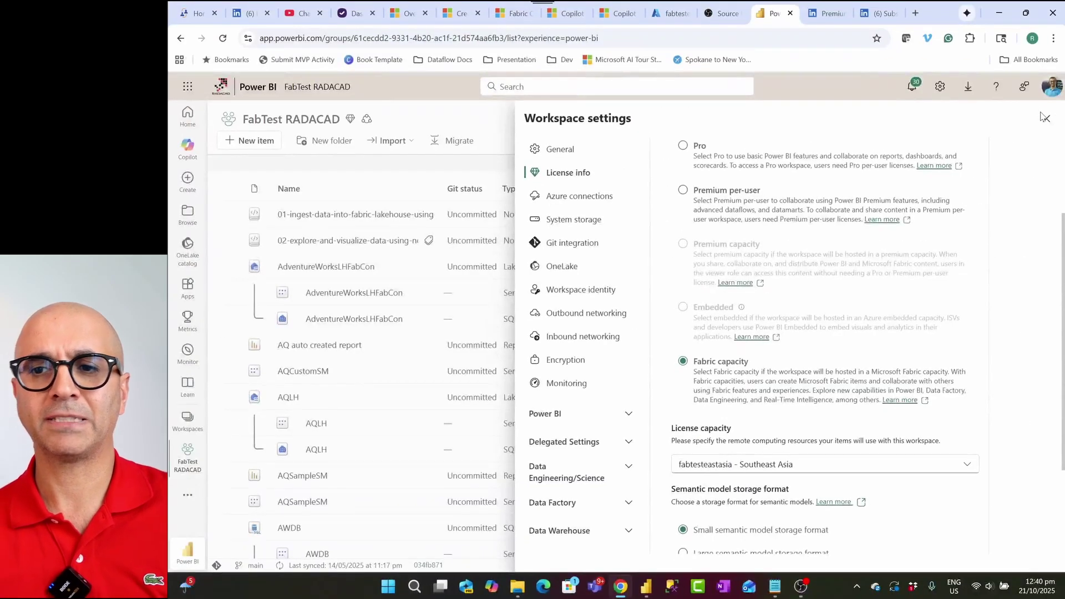
left_click(1046, 120)
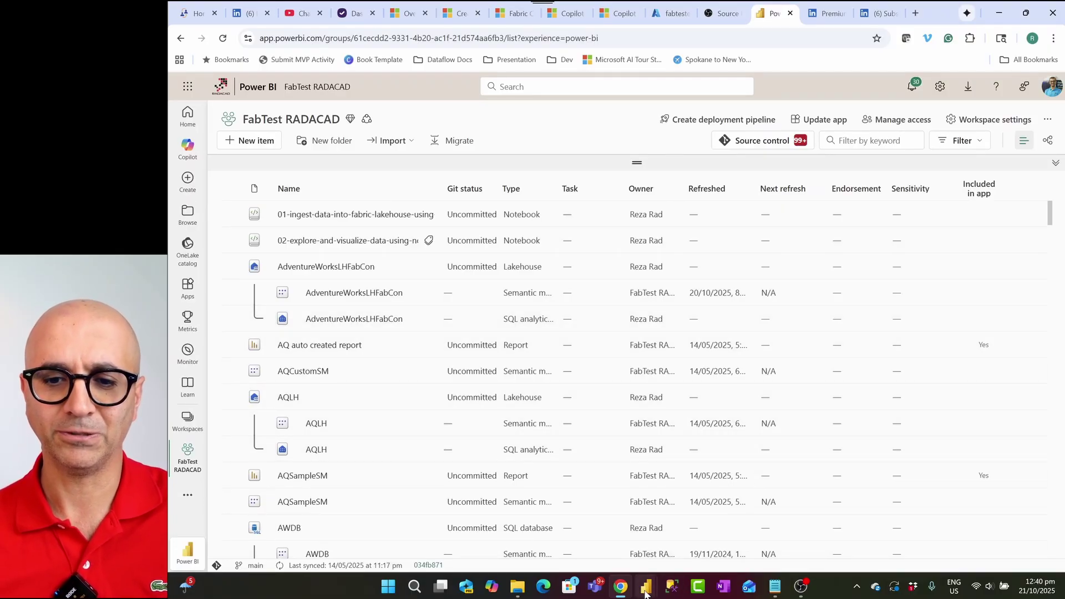
mouse_move(646, 586)
left_click(697, 544)
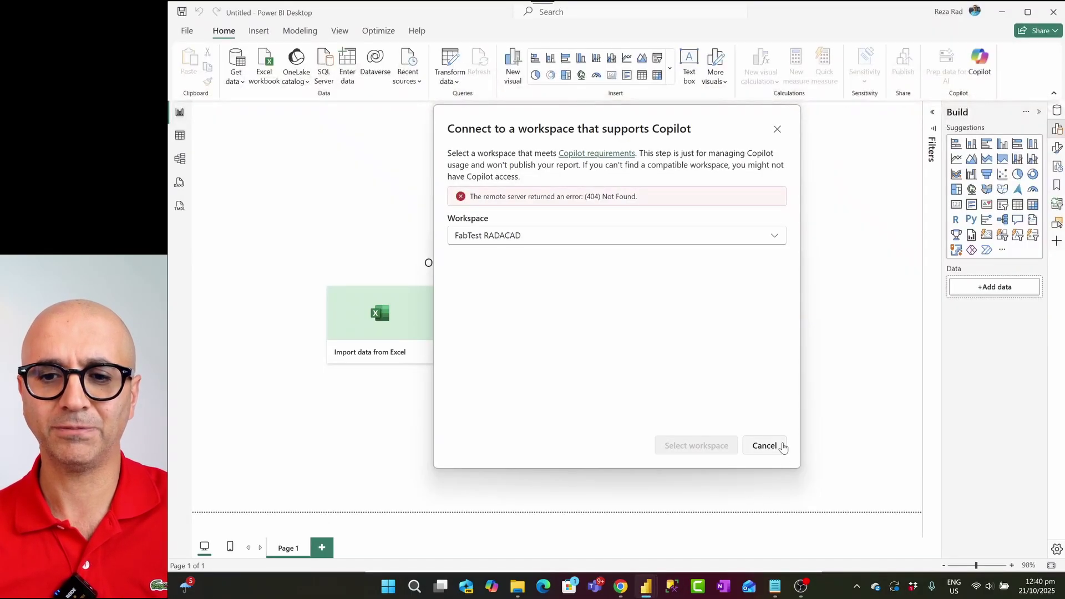
left_click(779, 445)
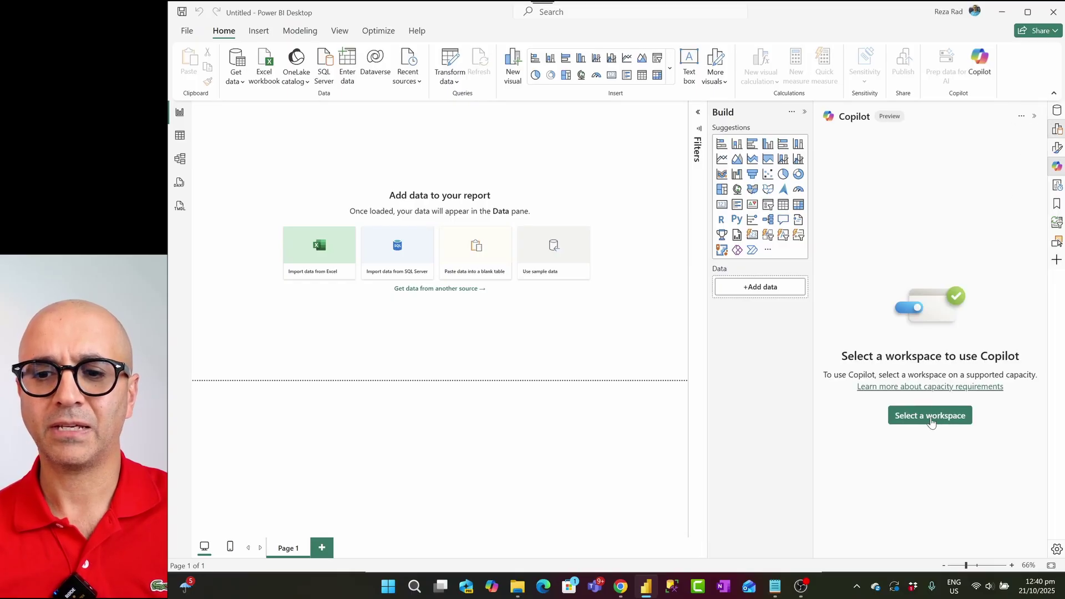
left_click(932, 423)
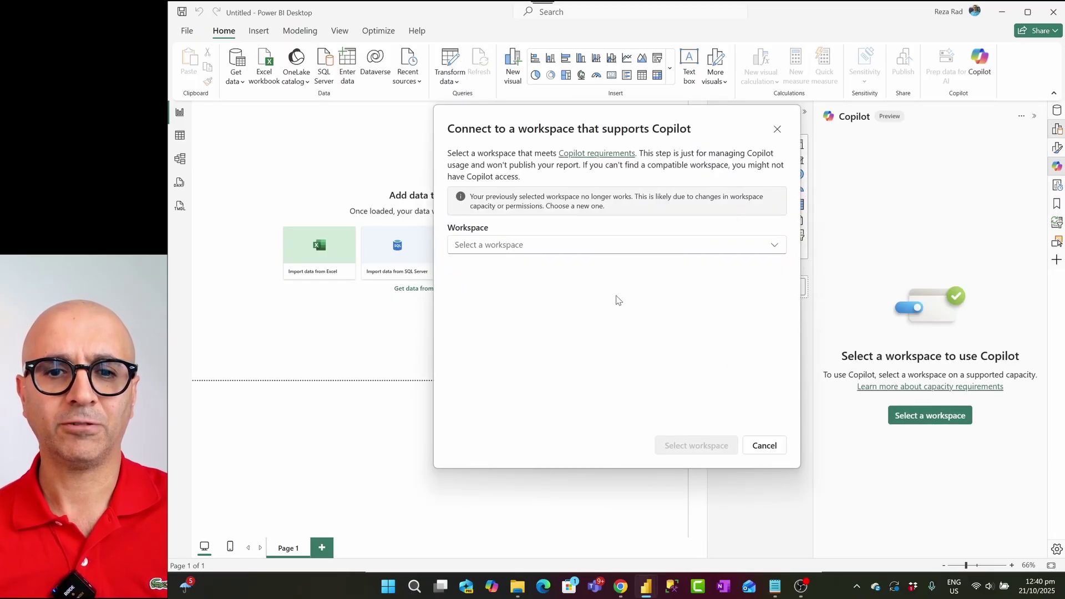
left_click(516, 250)
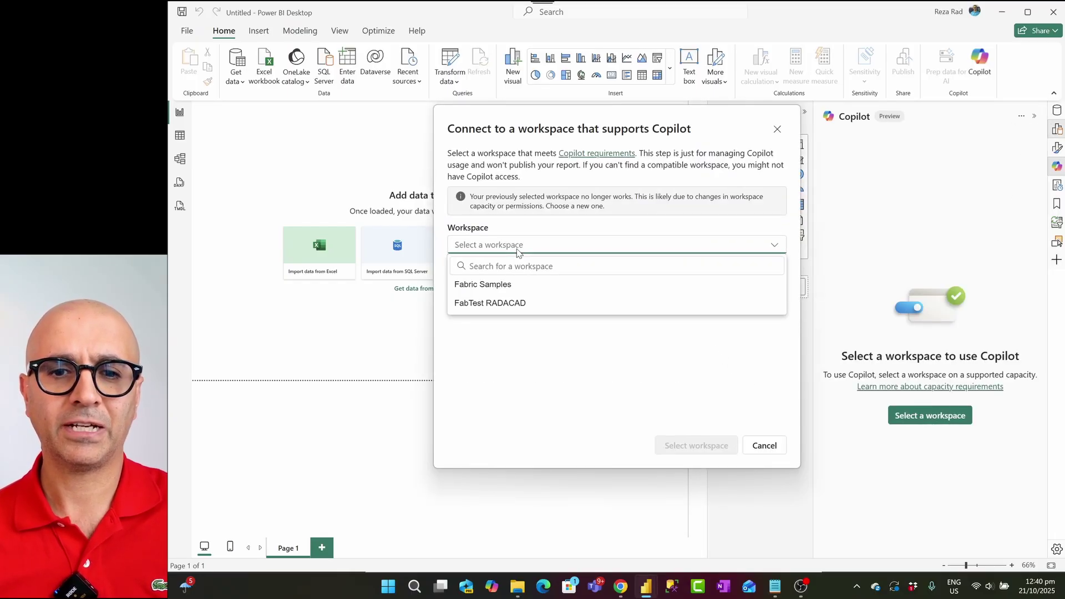
left_click(505, 304)
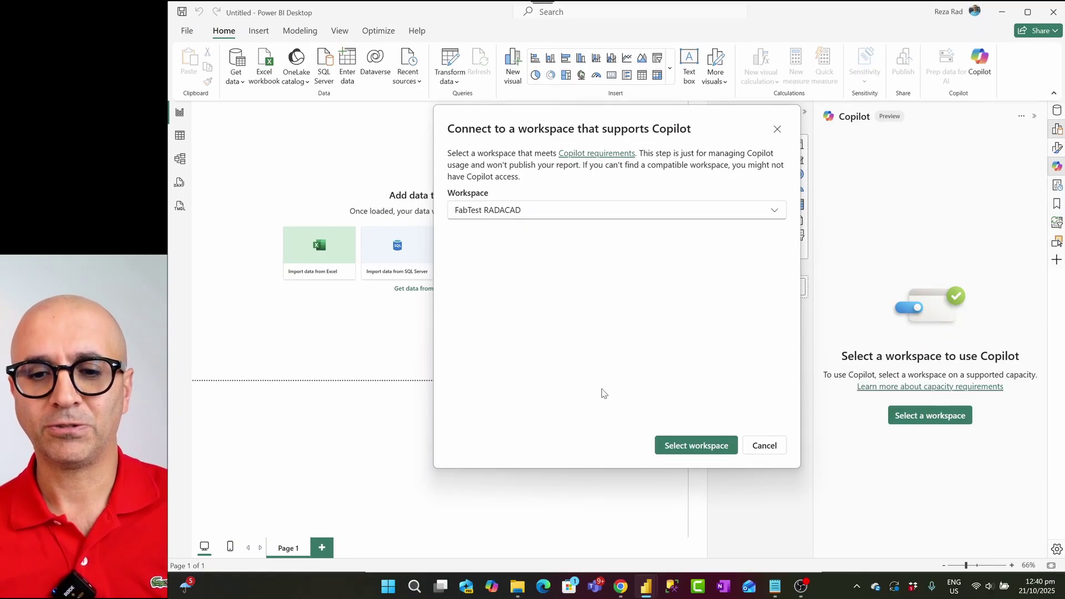
left_click(691, 447)
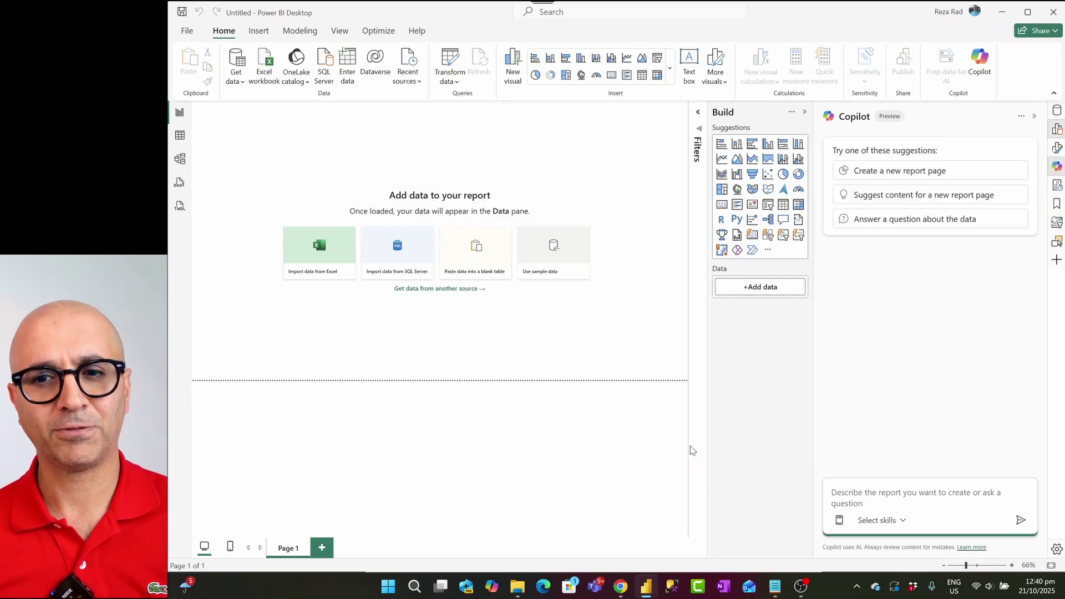
left_click(905, 521)
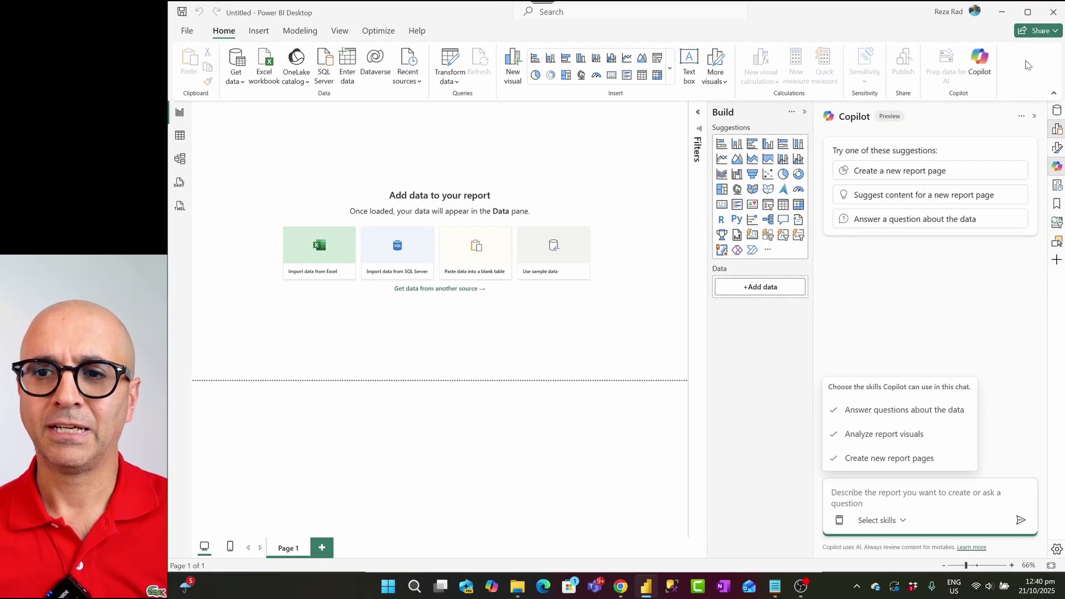
Close the untitled report, choosing Don't save.
left_click(1054, 12)
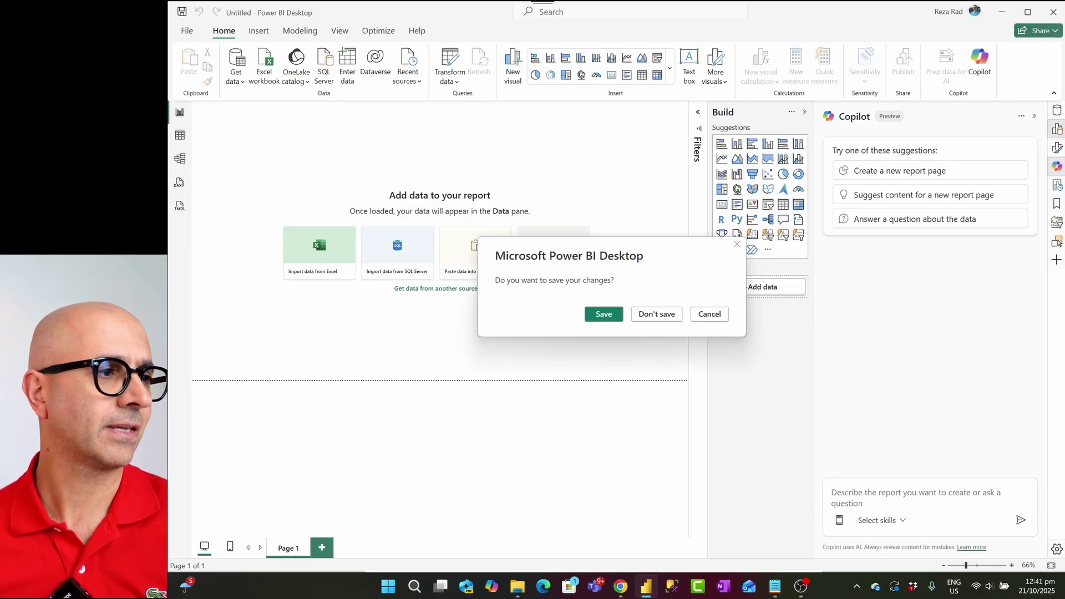
left_click(656, 314)
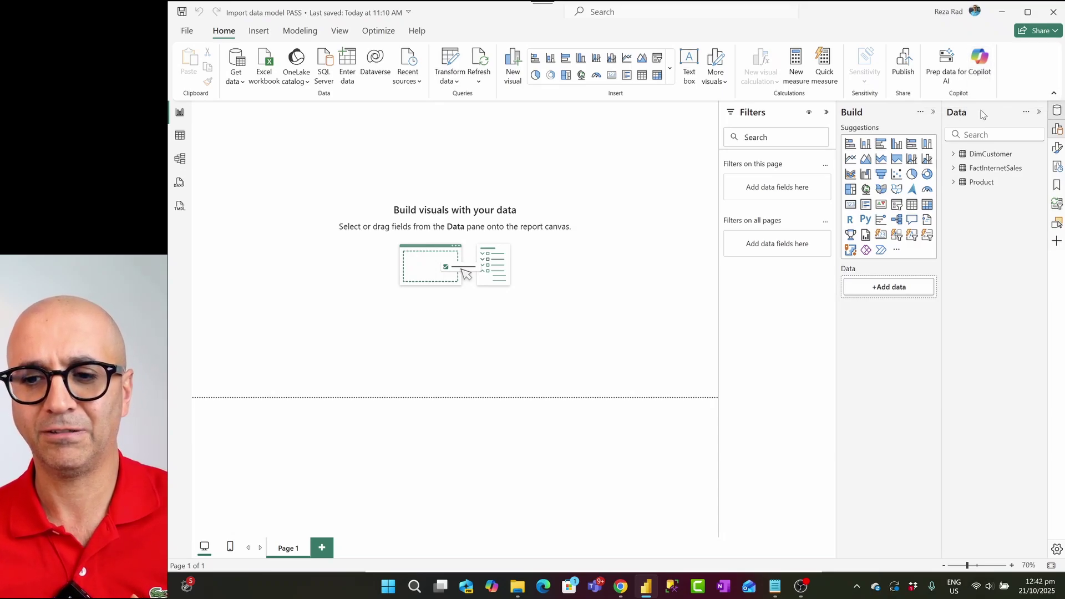
Start Copilot, collapse the Build, Filters and Data panes, and request new-page content suggestions.
left_click(979, 57)
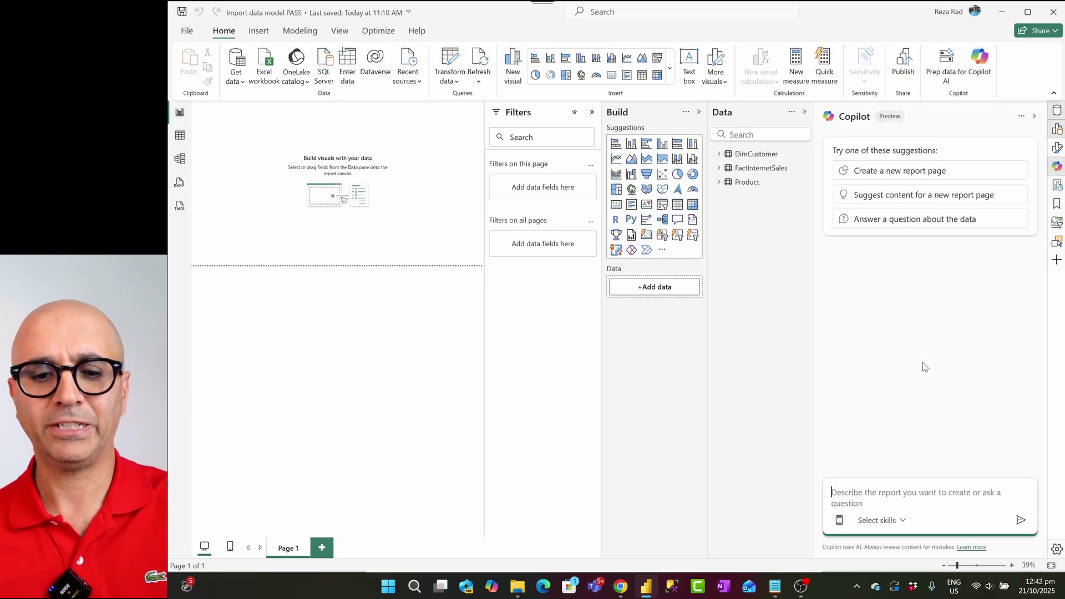
left_click(699, 113)
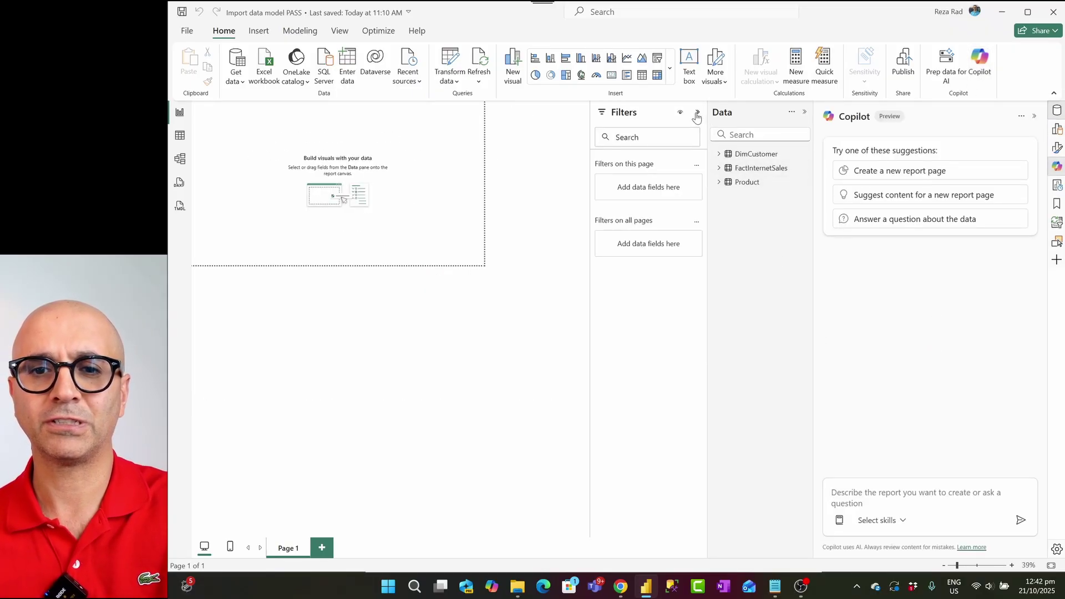
left_click(699, 112)
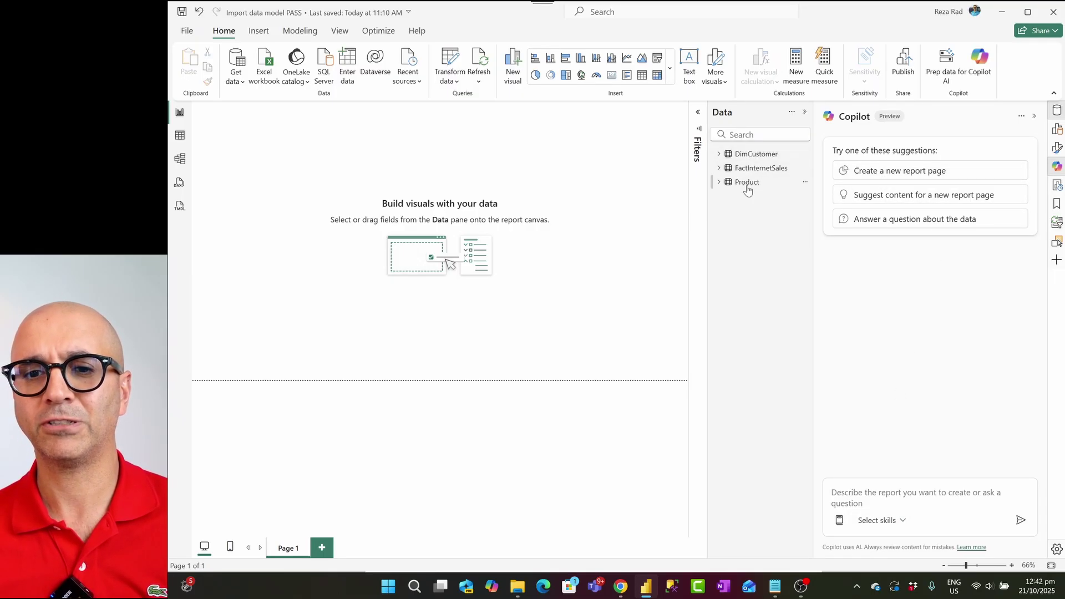
left_click(806, 114)
left_click(894, 194)
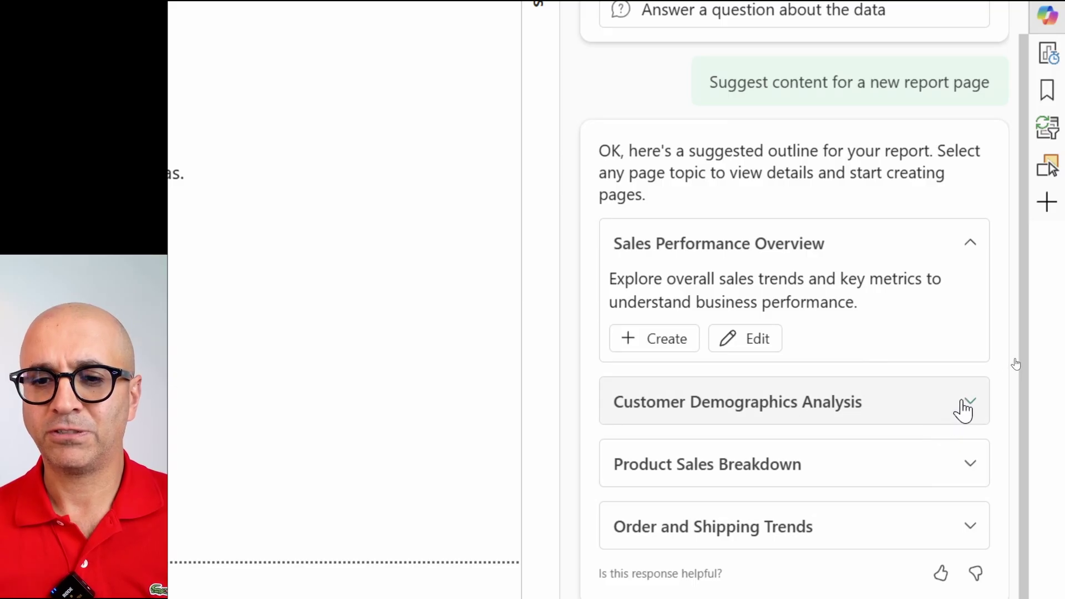
Have Copilot build the Customer Demographics Analysis page: 18.484K customers, 57.31K average income, four charts.
left_click(964, 410)
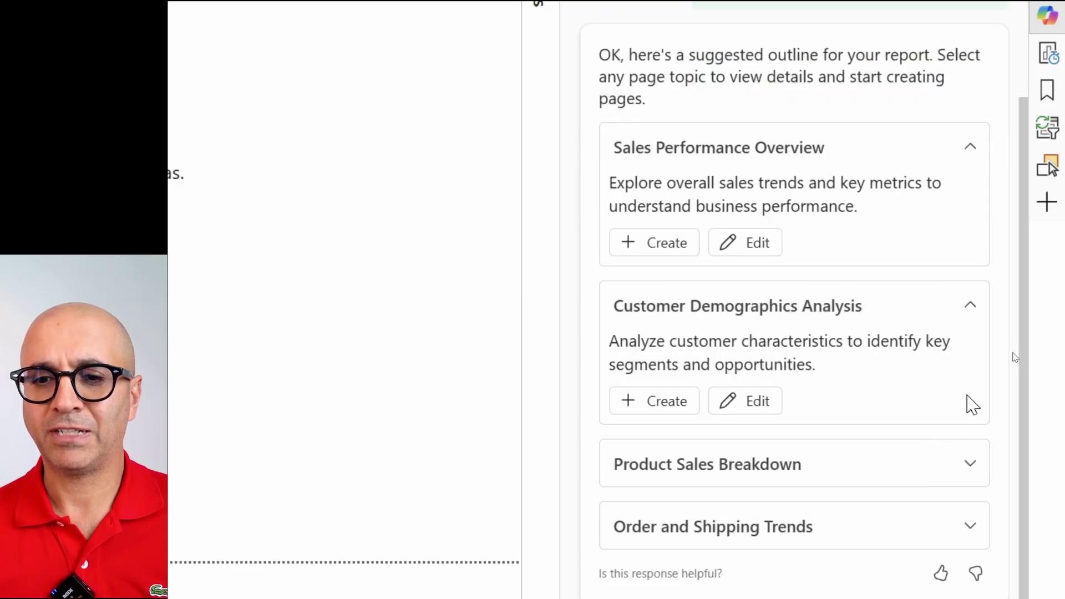
left_click(656, 408)
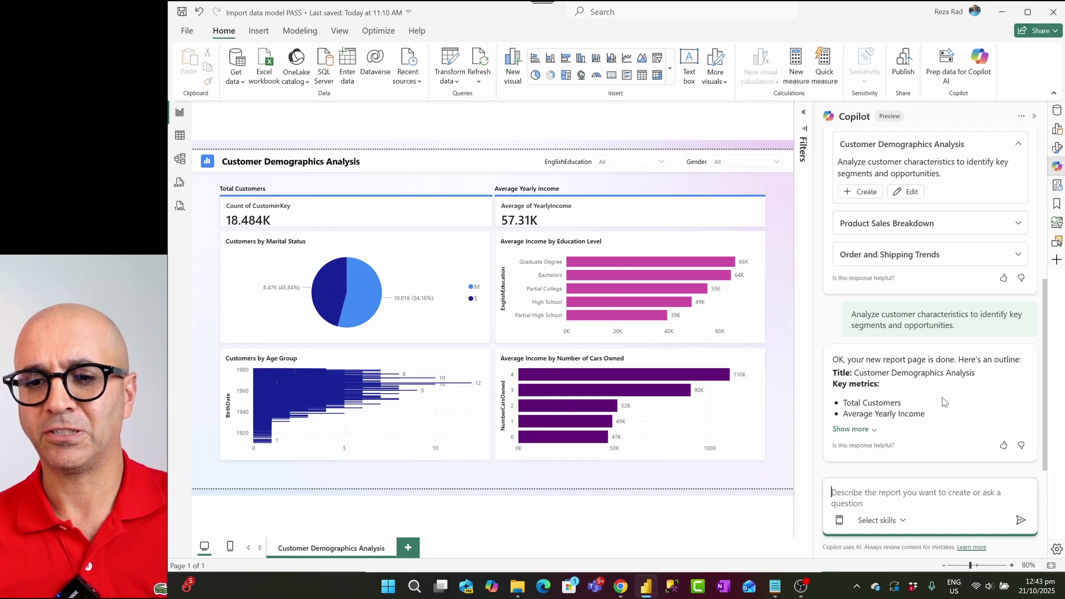
scroll(943, 406, "up", 1)
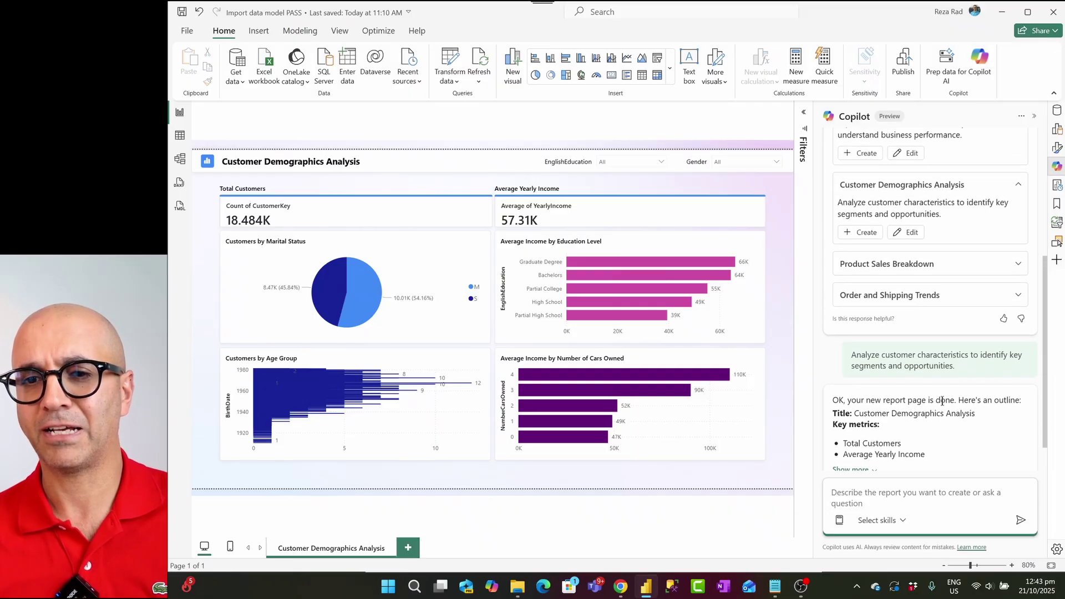
scroll(942, 401, "up", 3)
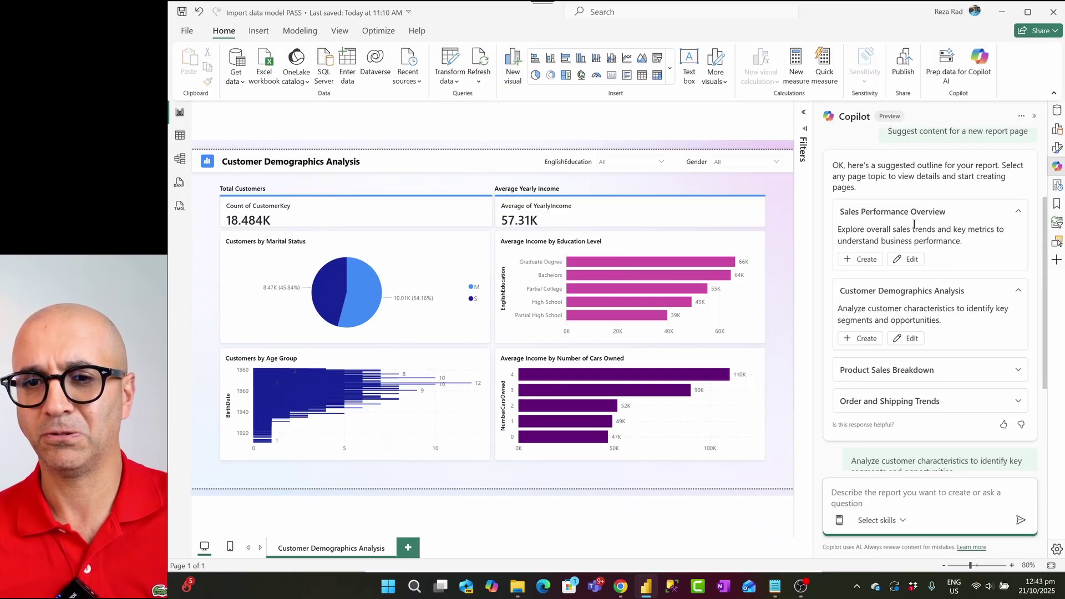
Generate the Sales Performance Overview page (29.36M sales, 60.398K orders) and compare it with the demographics page.
left_click(867, 260)
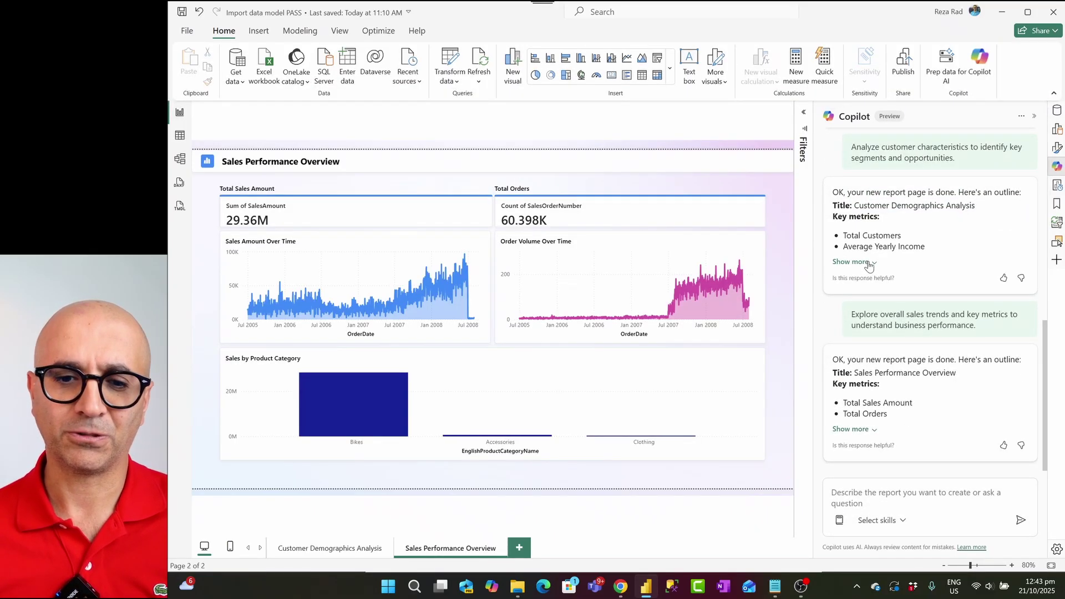
left_click(335, 549)
left_click(442, 552)
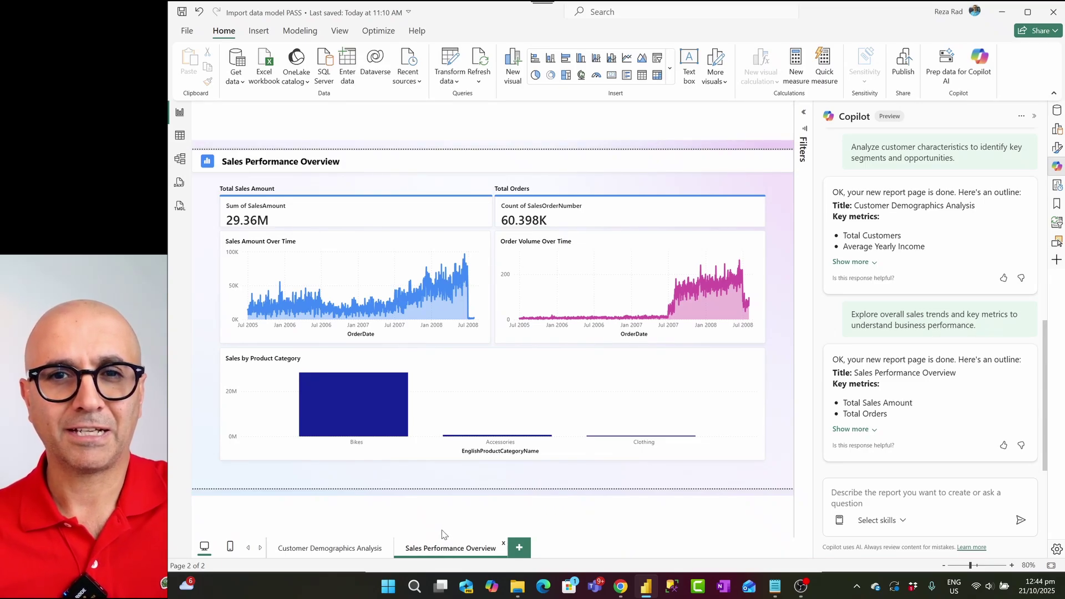
In the browser, open the Admin portal tenant settings and filter them by the keyword 'copilot'.
mouse_move(620, 586)
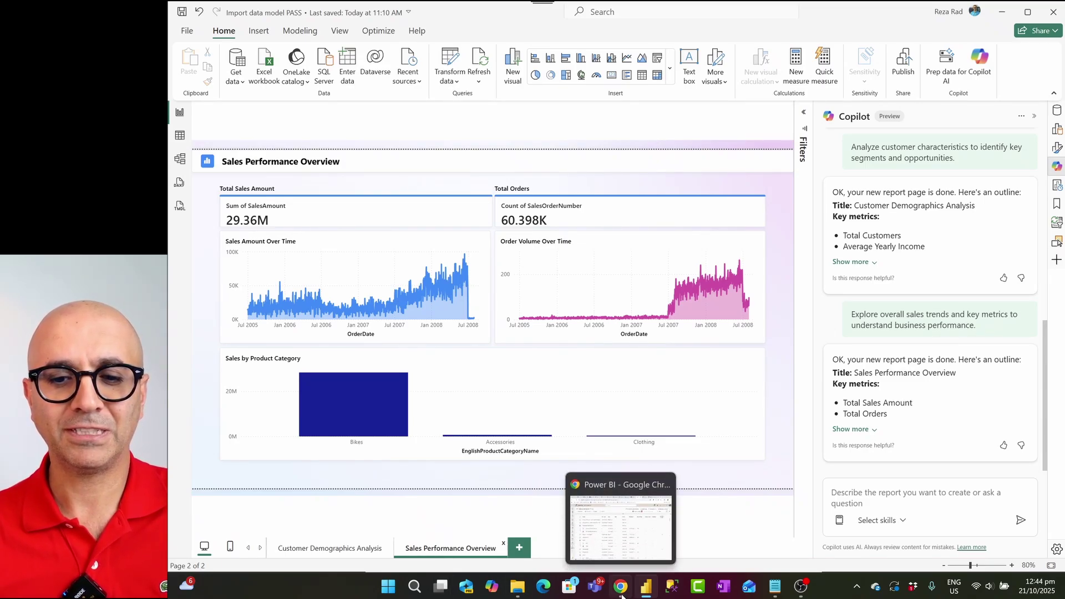
left_click(625, 558)
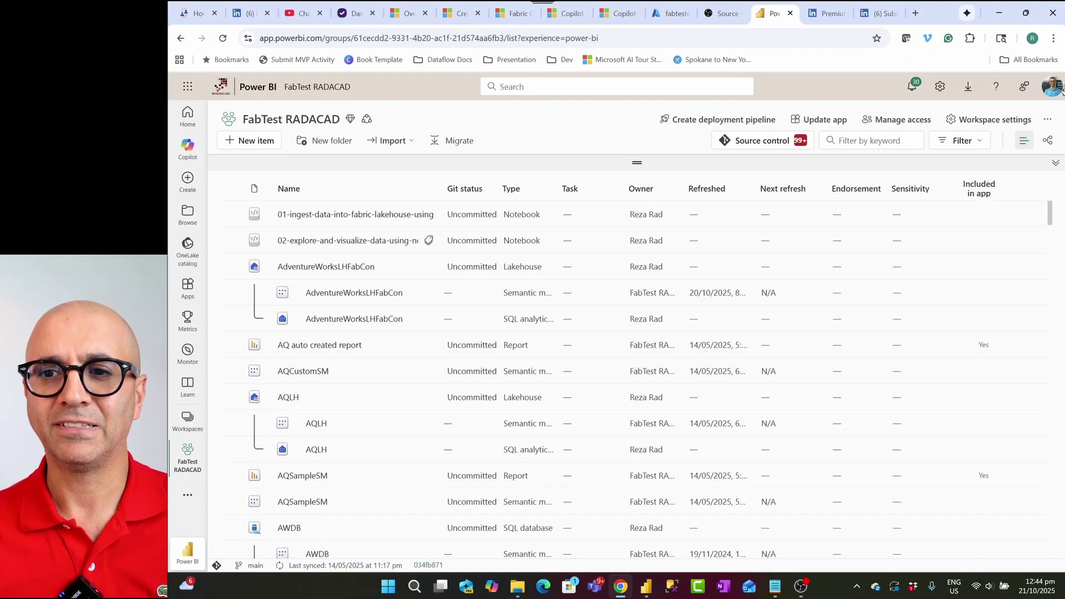
left_click(944, 89)
left_click(927, 469)
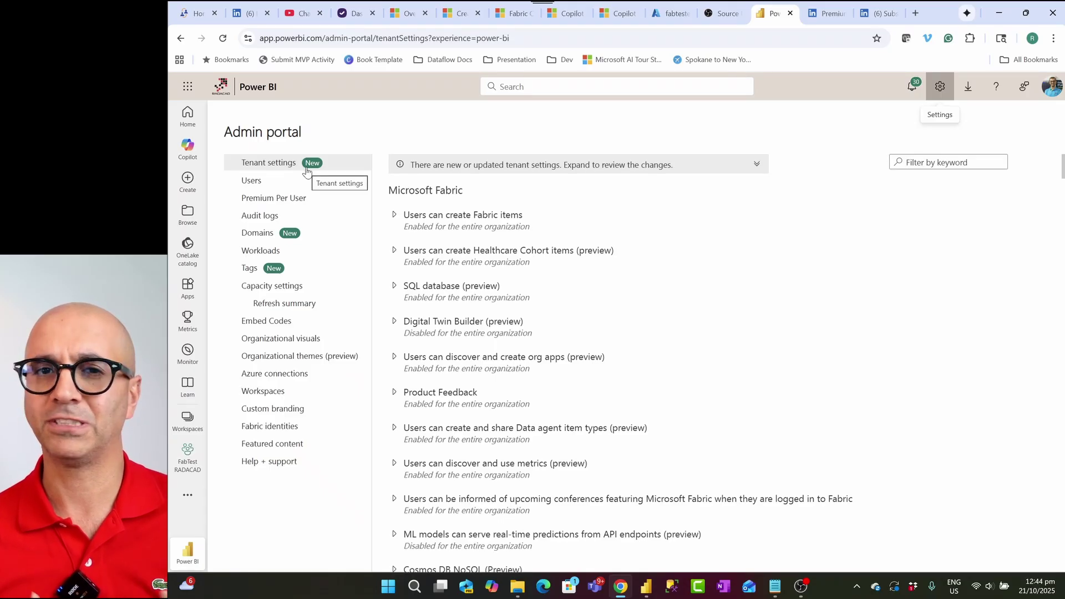
left_click(905, 162)
type("c")
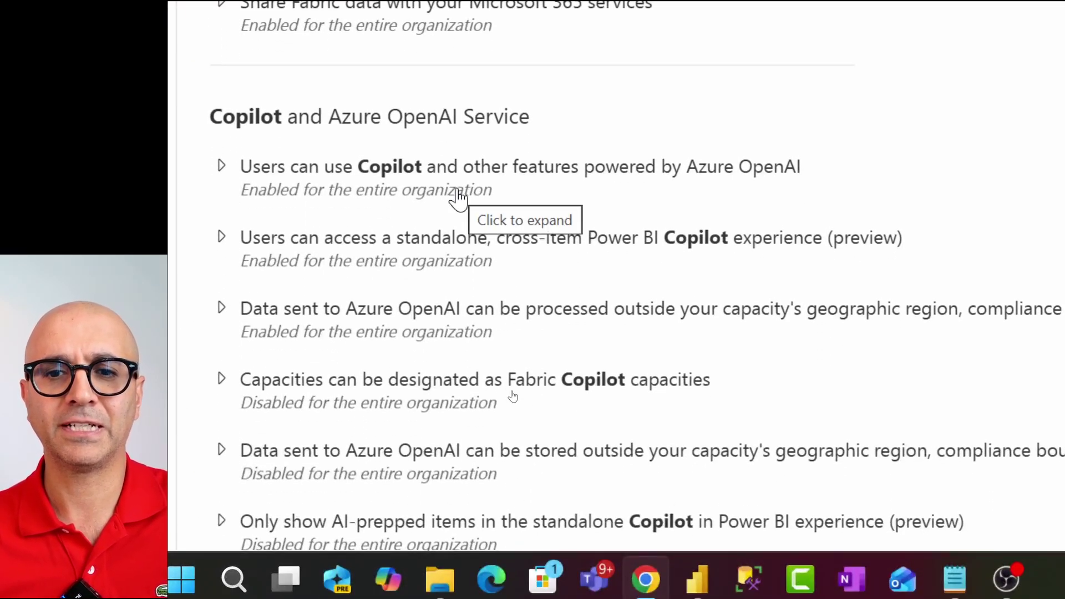
scroll(450, 178, "down", 1)
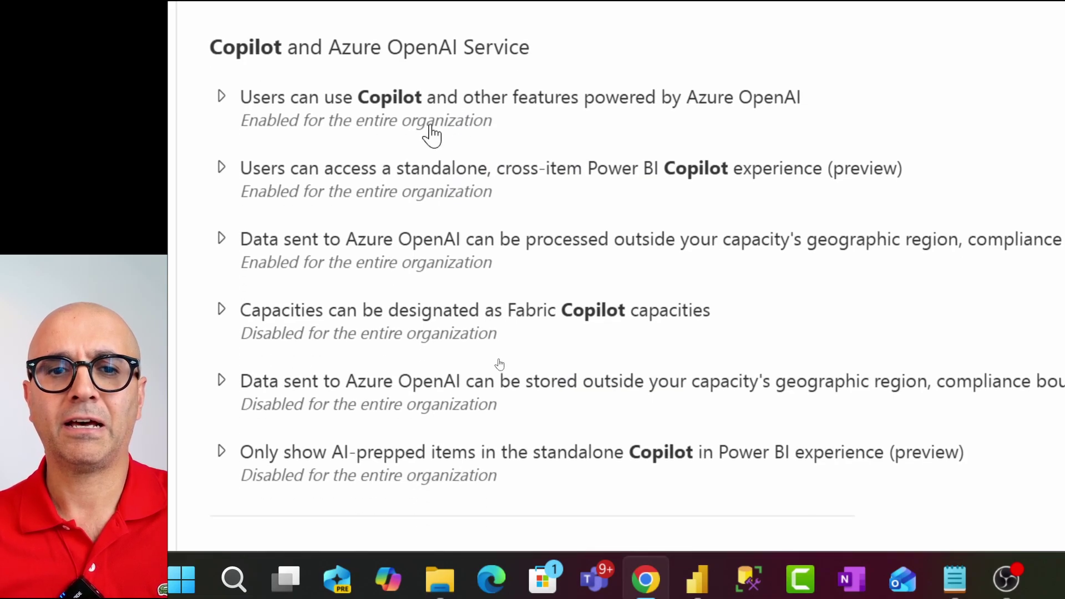
left_click(349, 117)
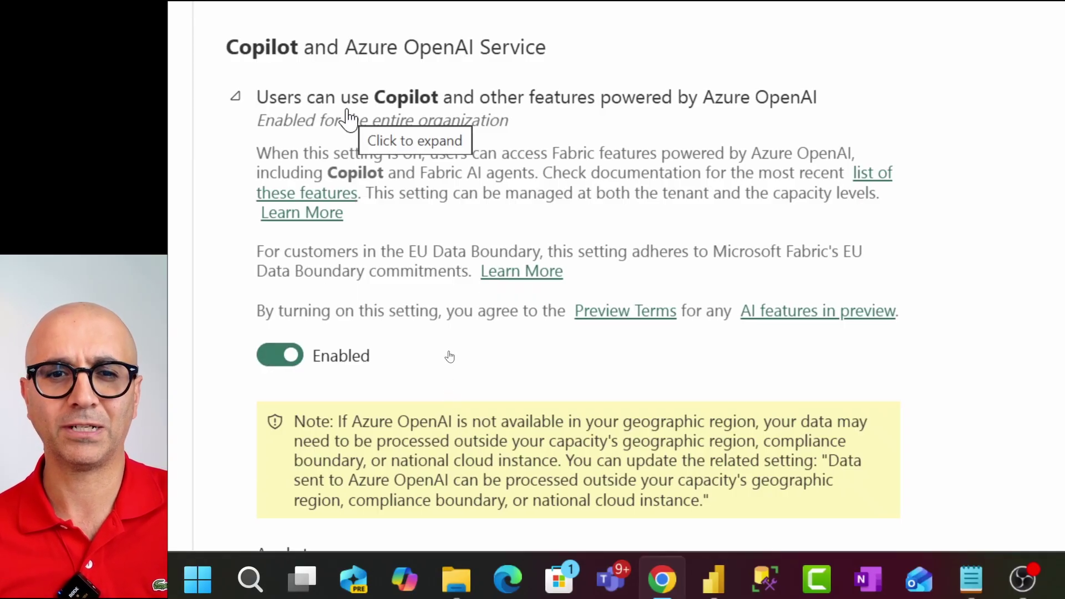
left_click(348, 117)
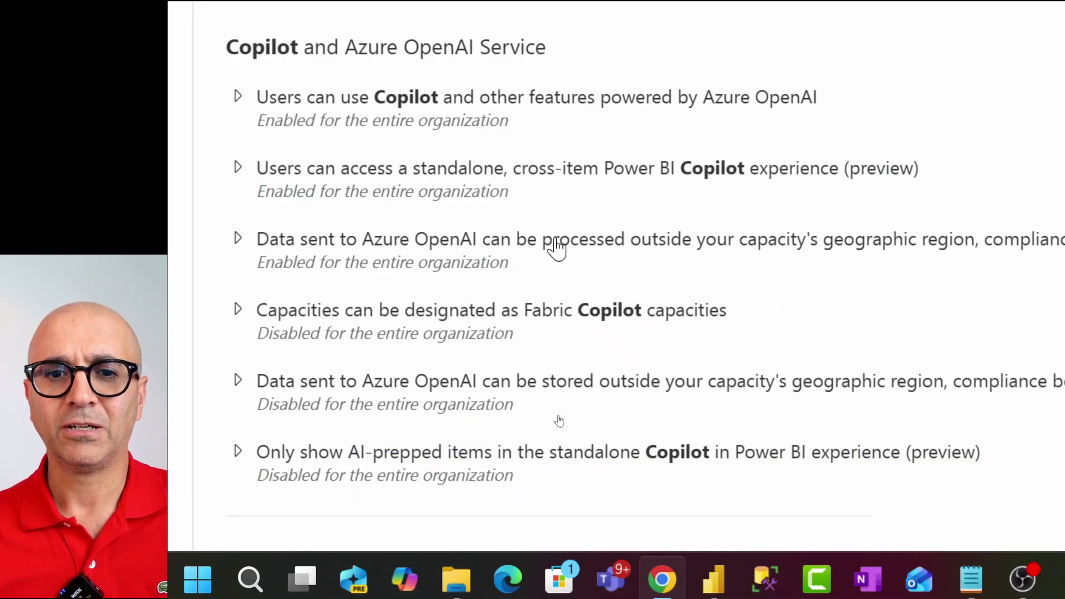
scroll(605, 231, "up", 1)
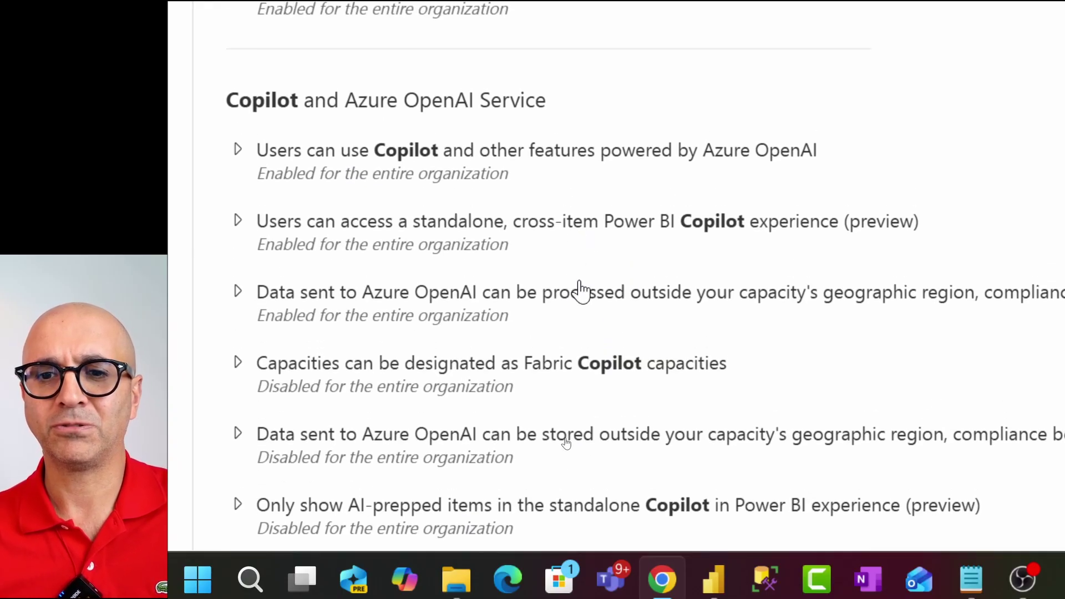